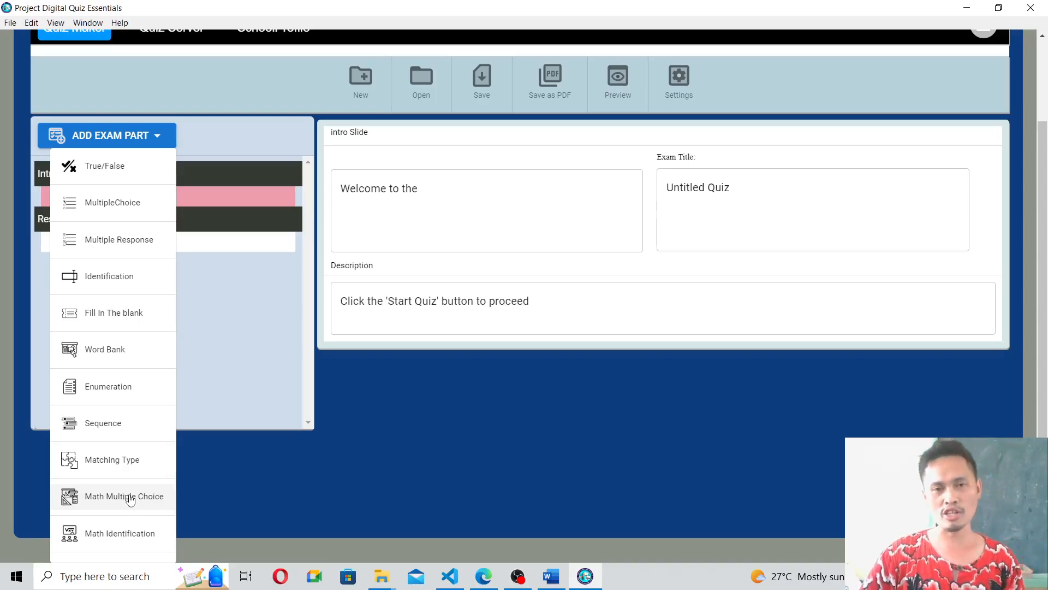
Step: Add a Math Multiple Choice part to the exam
left_click(130, 501)
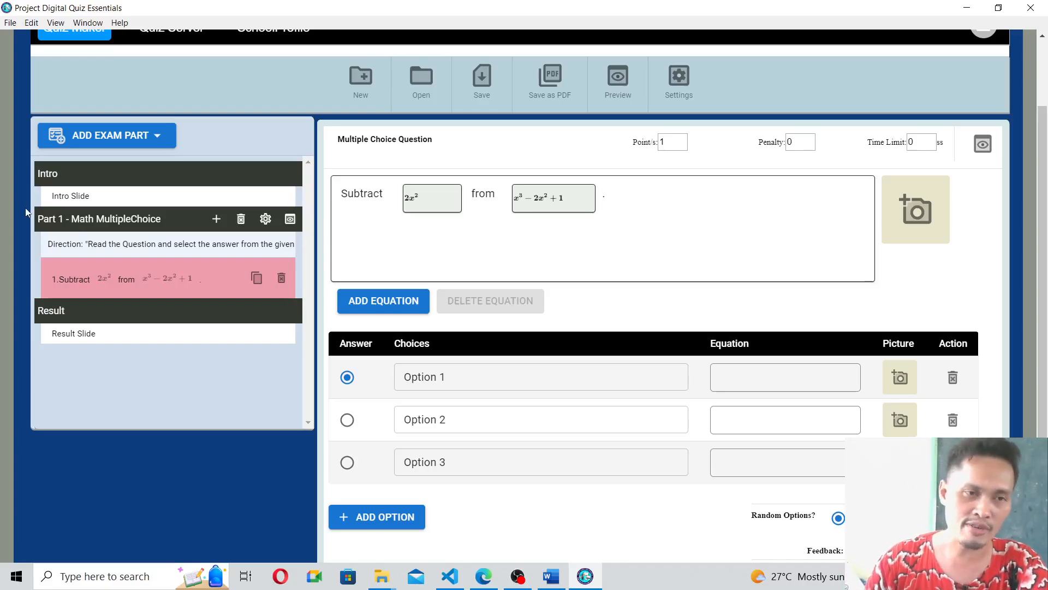
Step: Replace the exam title on the intro slide with "CSS 12 - Quarter 4 - Quiz 1"
left_click(63, 195)
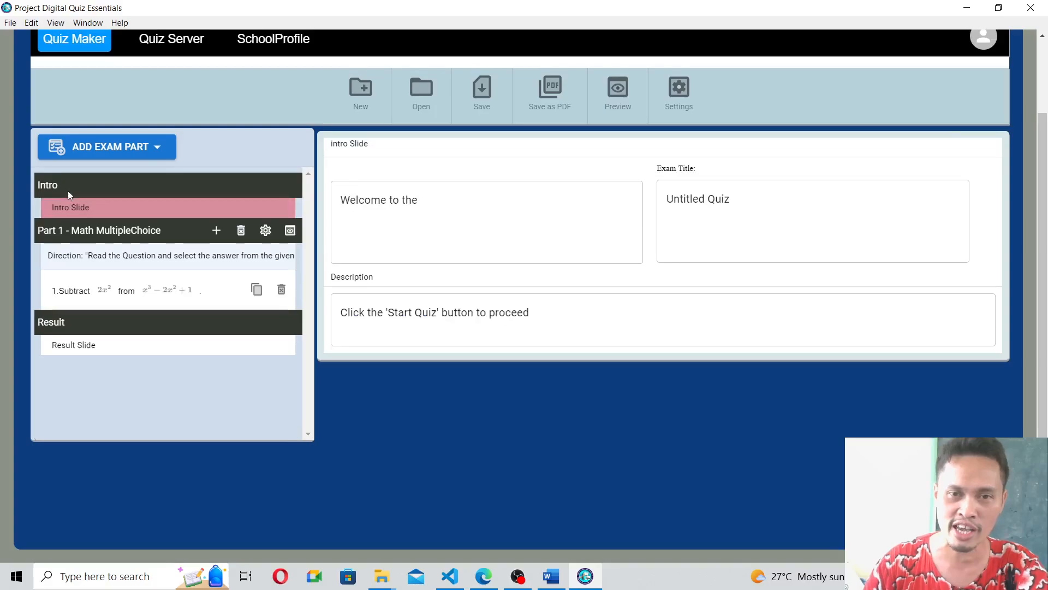
left_click(739, 199)
left_click_drag(739, 199, 650, 194)
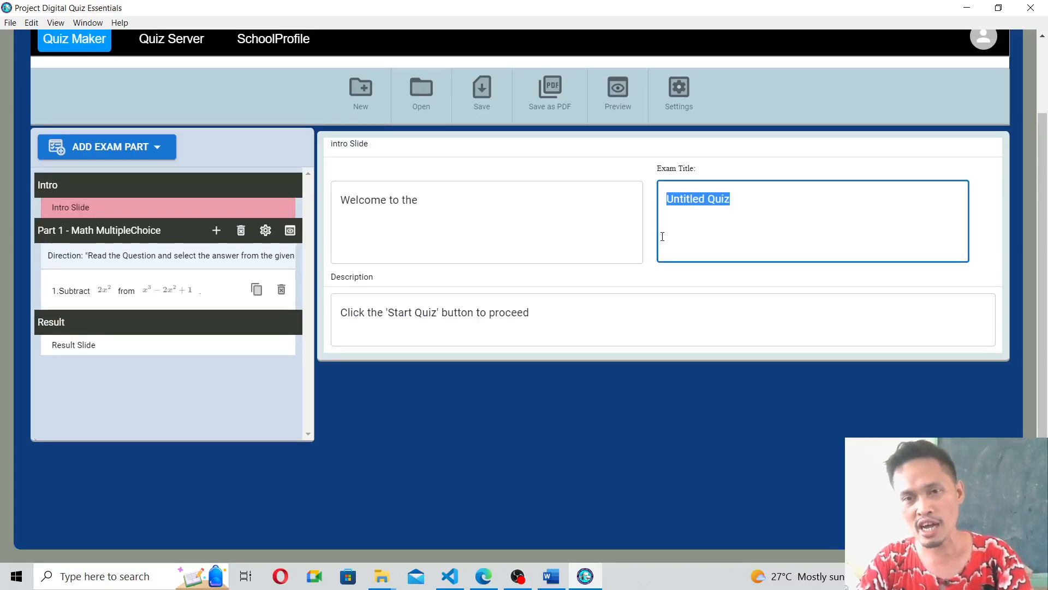
key("BackSpace")
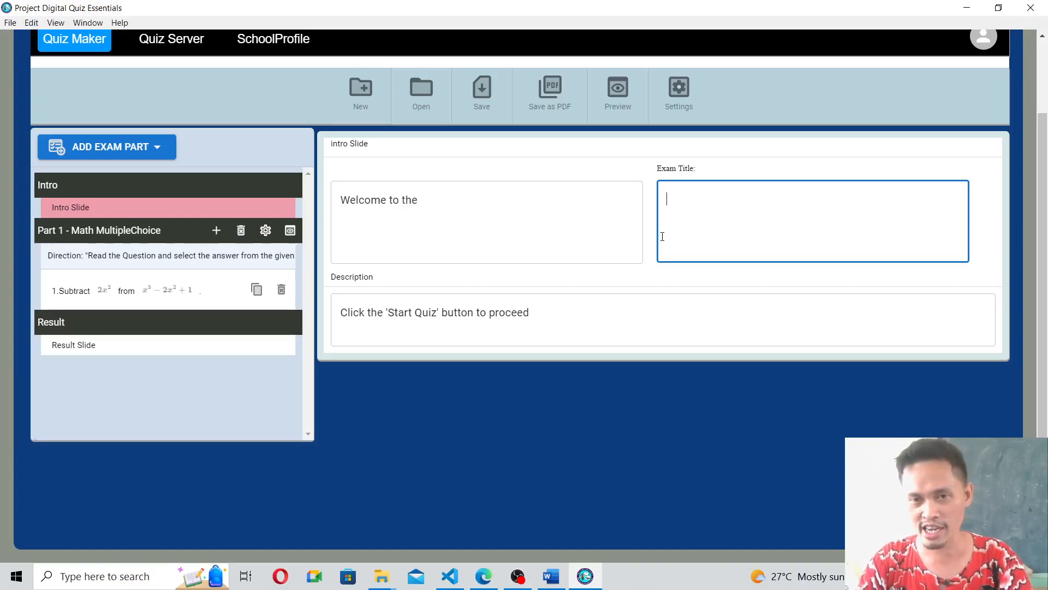
type("CSS ")
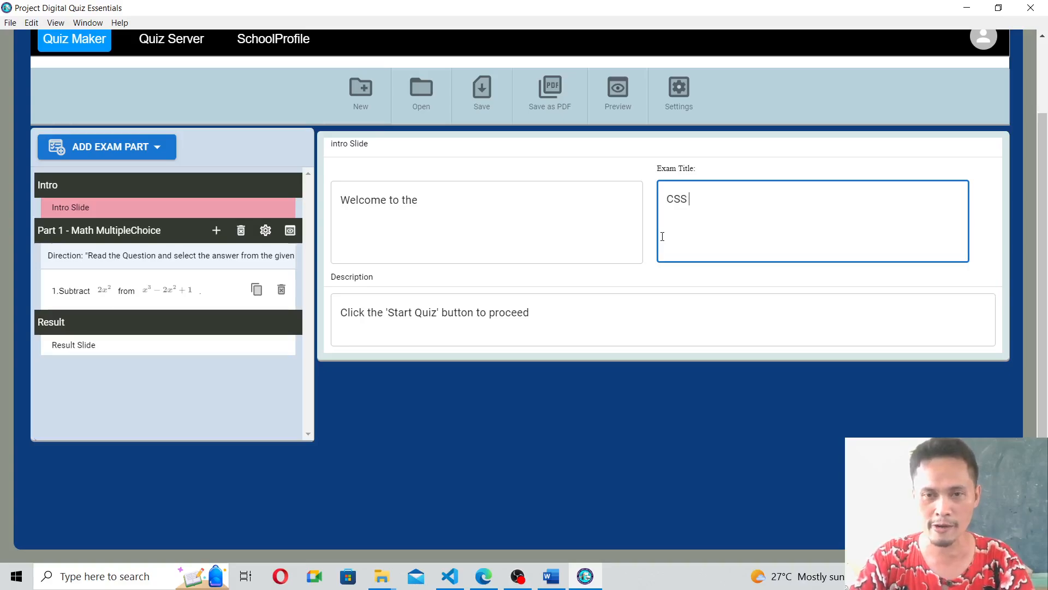
type("12 ")
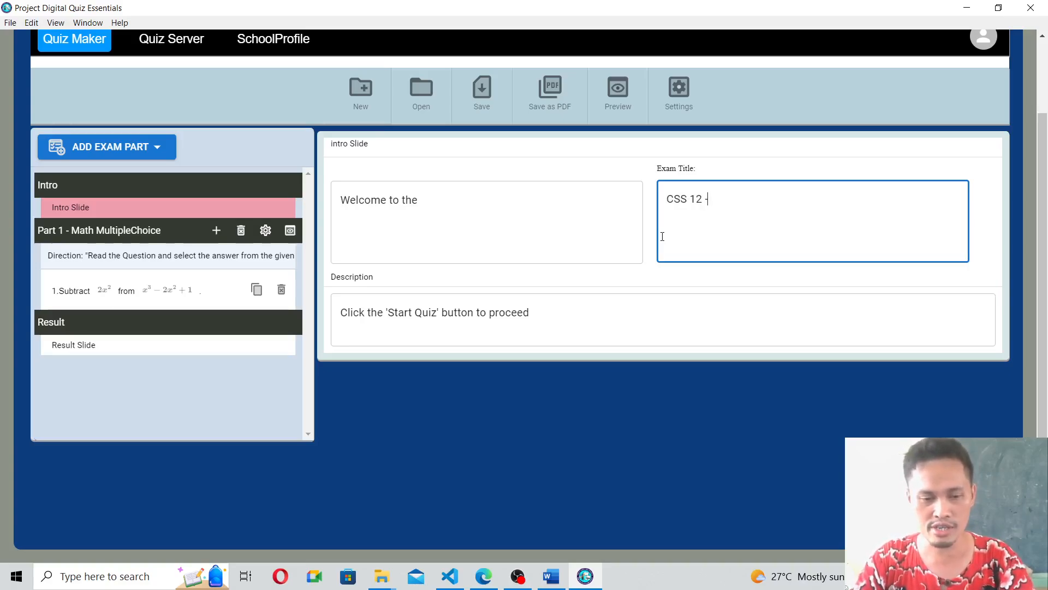
type("- Quarter")
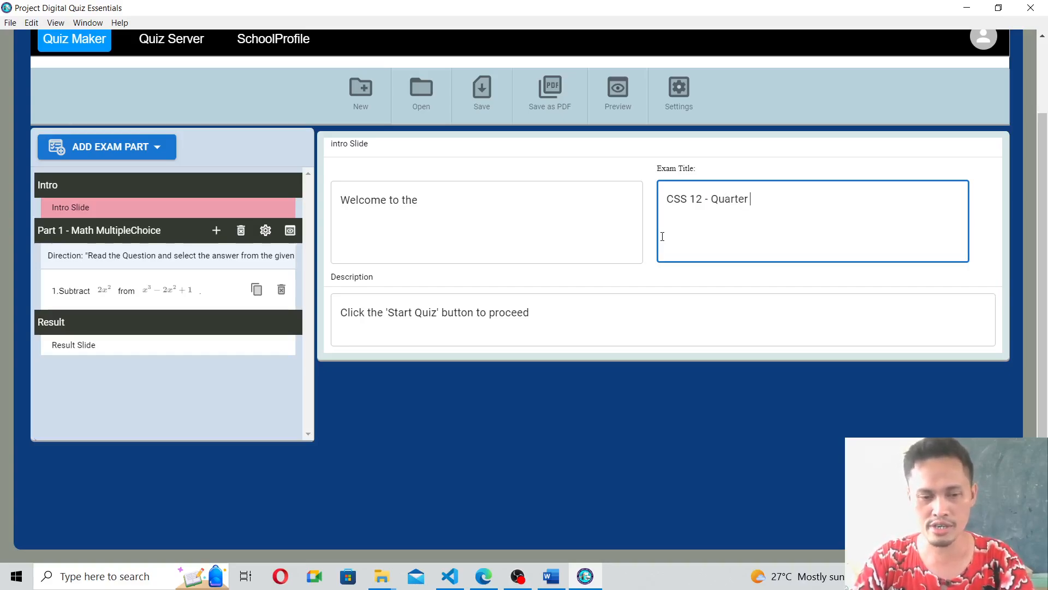
type(" 4 -")
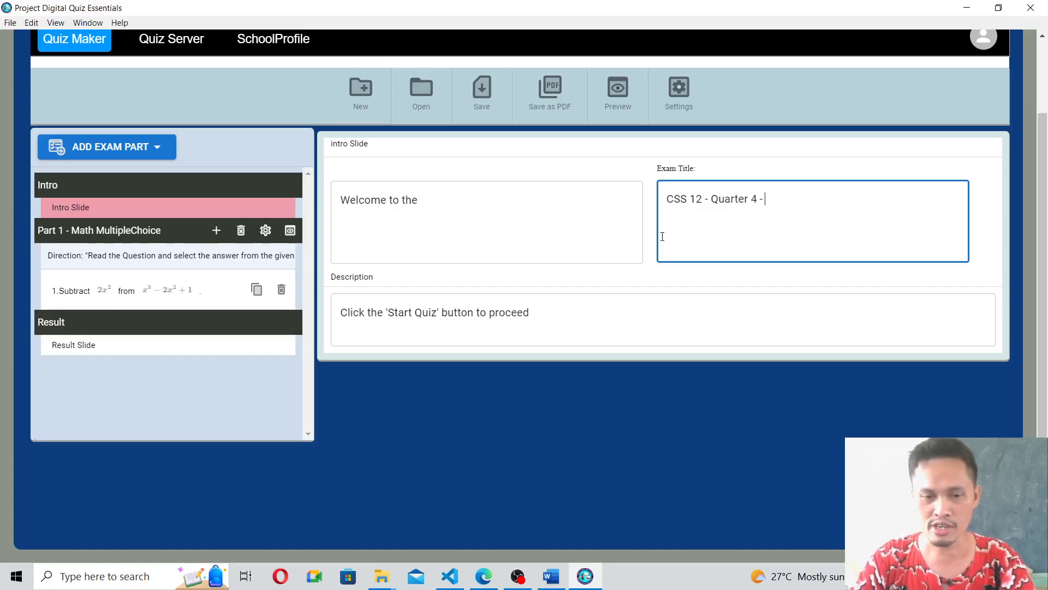
type(" Quiz")
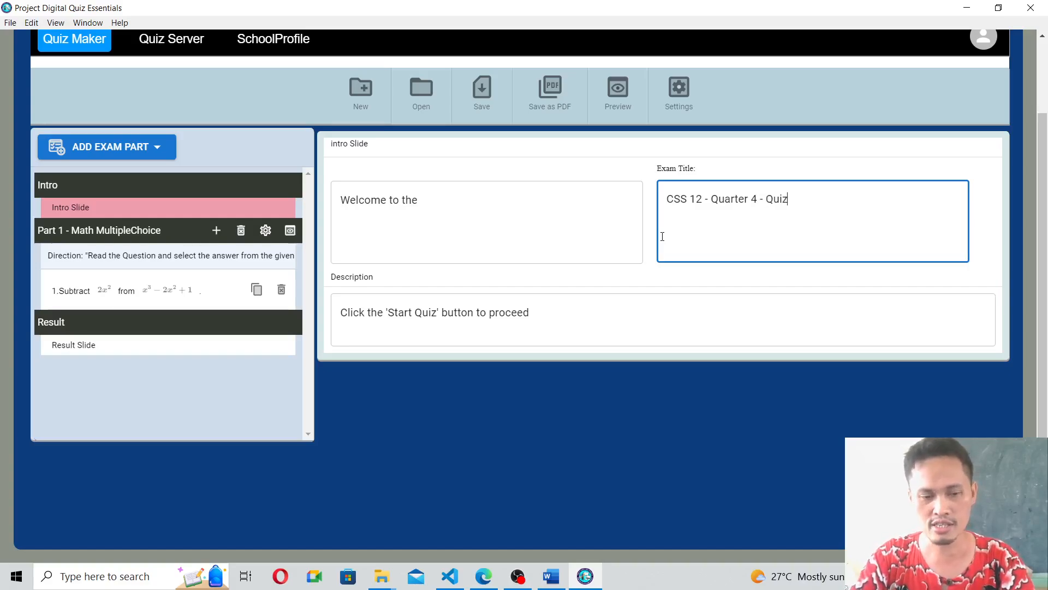
type(" 1")
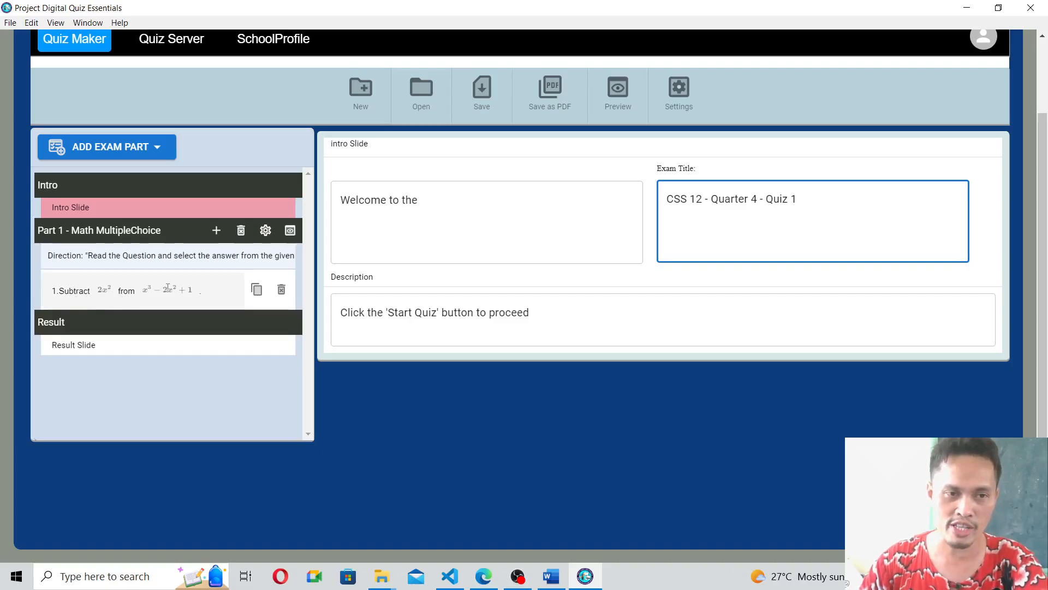
Step: Set the time limit of the first math multiple-choice question to 40 seconds
left_click(65, 292)
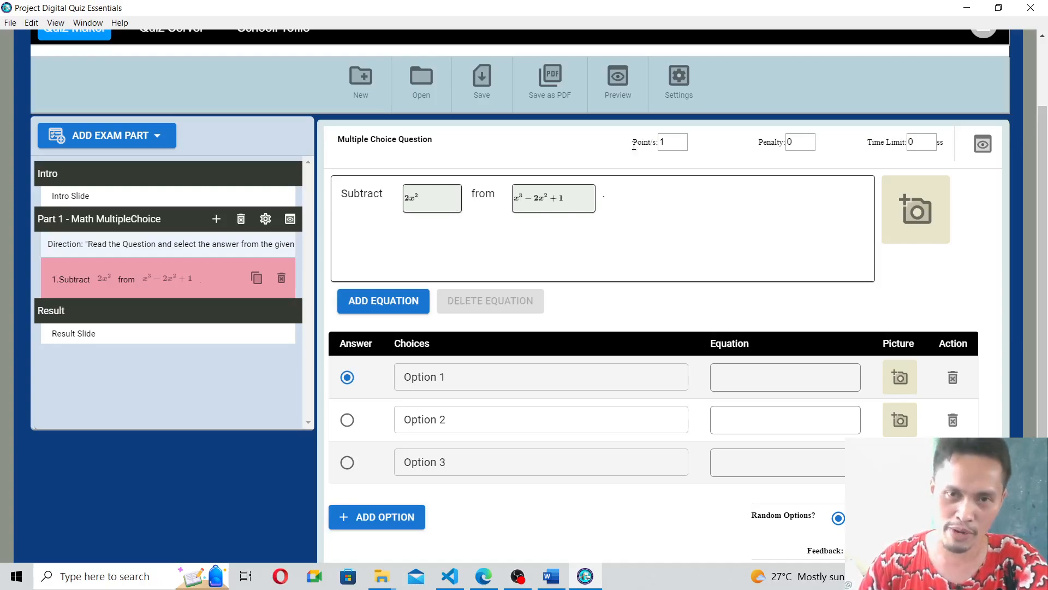
left_click(799, 147)
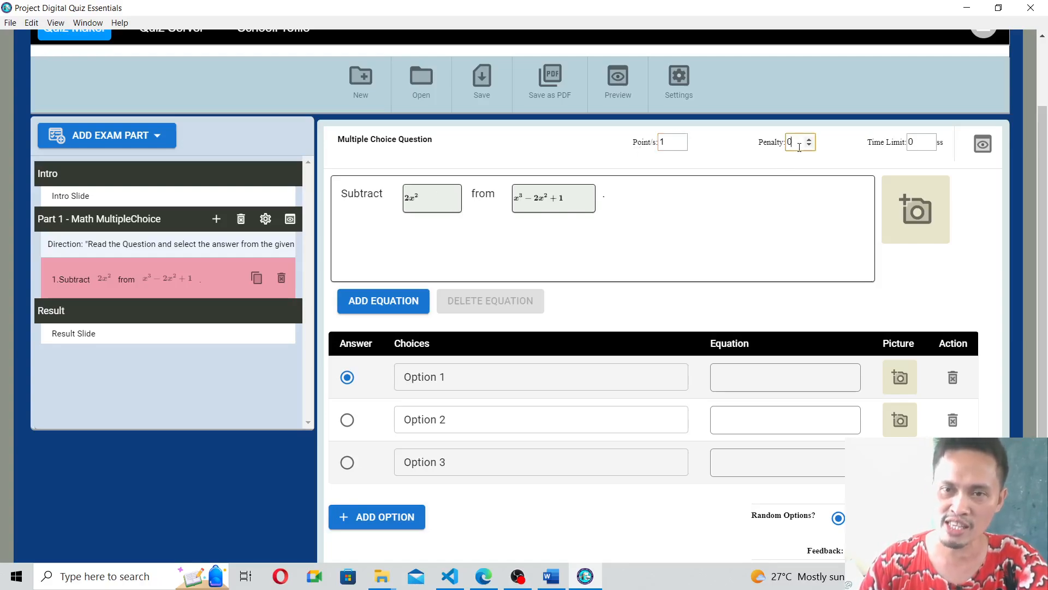
left_click(917, 141)
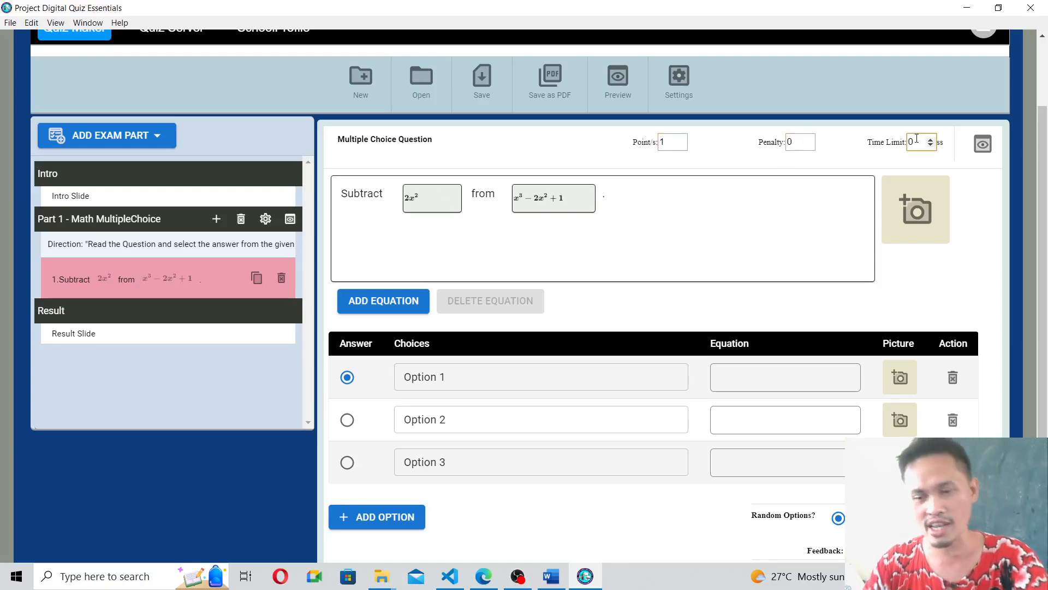
type("40")
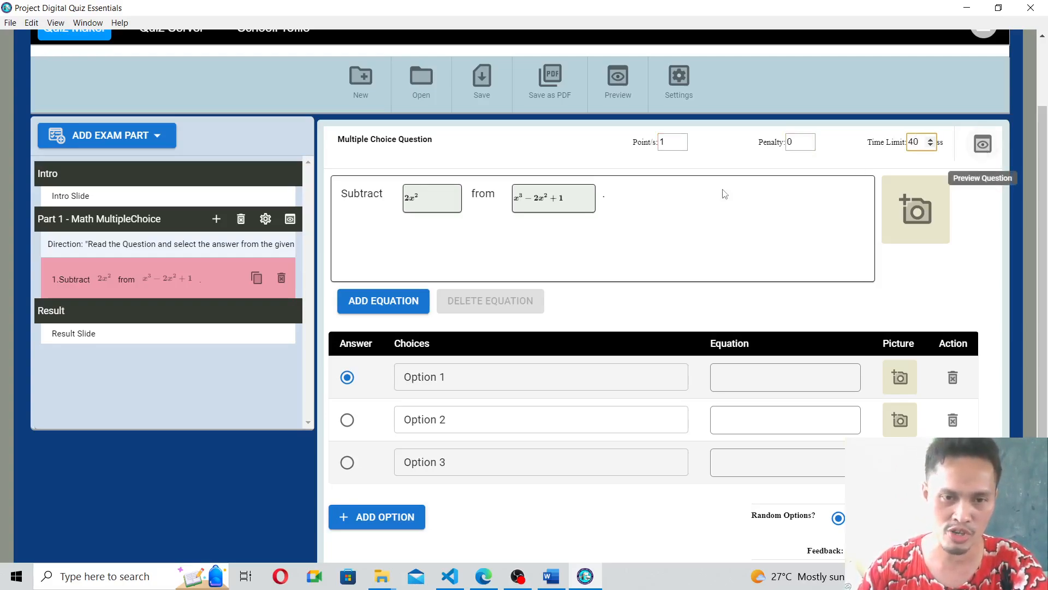
Step: Try to edit the word "Subtract" in the first question's text
double_click(344, 194)
key("ctrl+c")
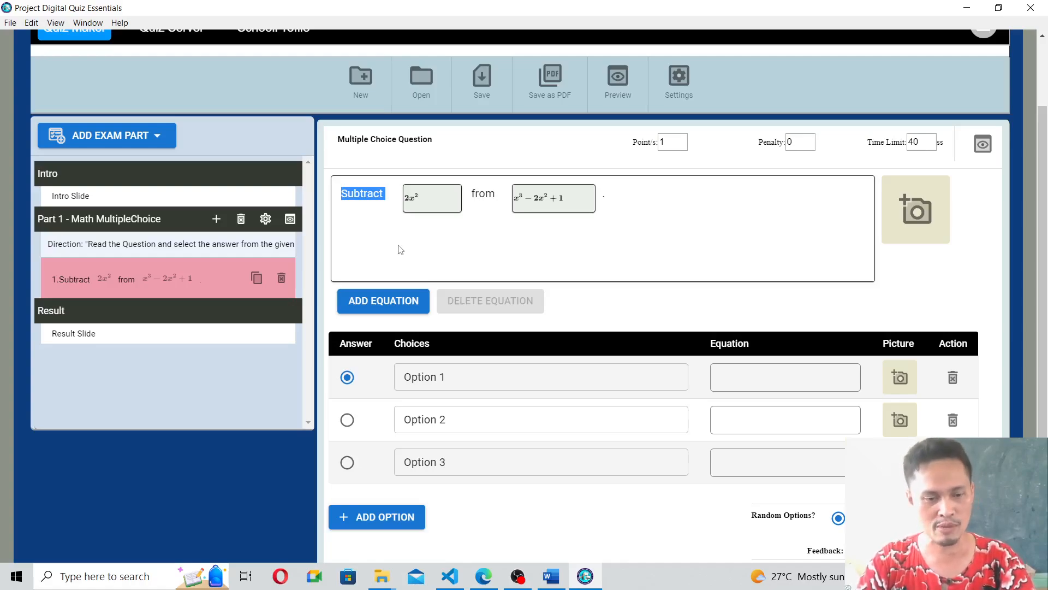
key("Right")
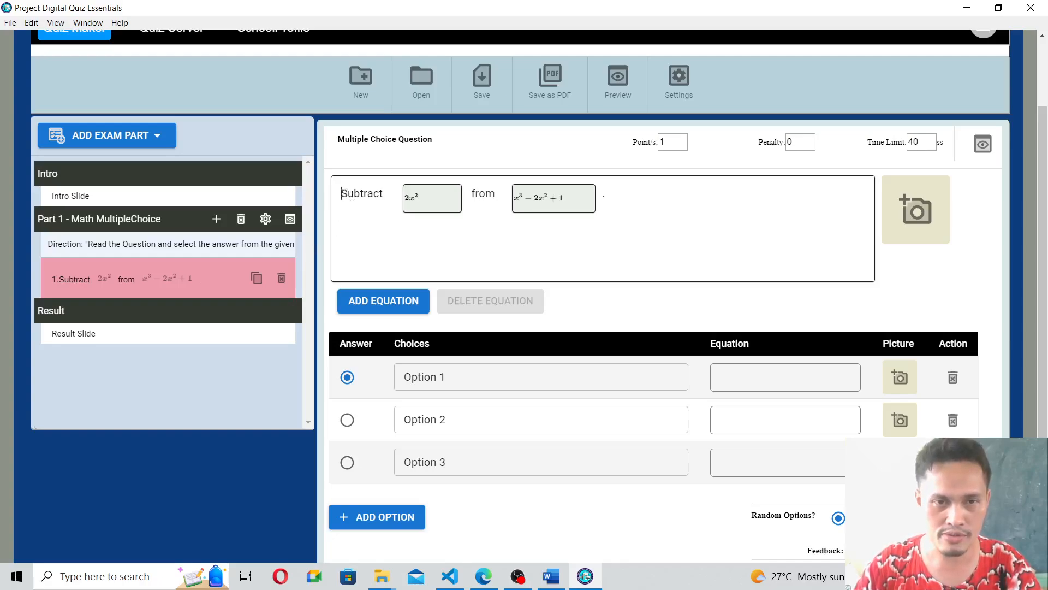
left_click_drag(342, 195, 384, 197)
key("ctrl+v")
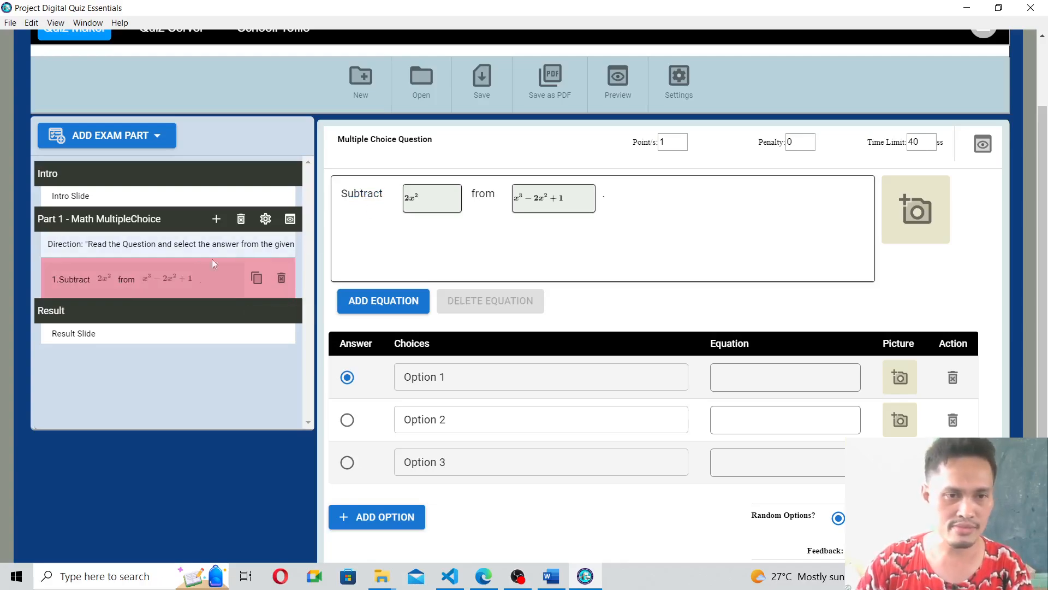
Step: Add a second question to the Math MultipleChoice part and delete the first one
left_click(216, 224)
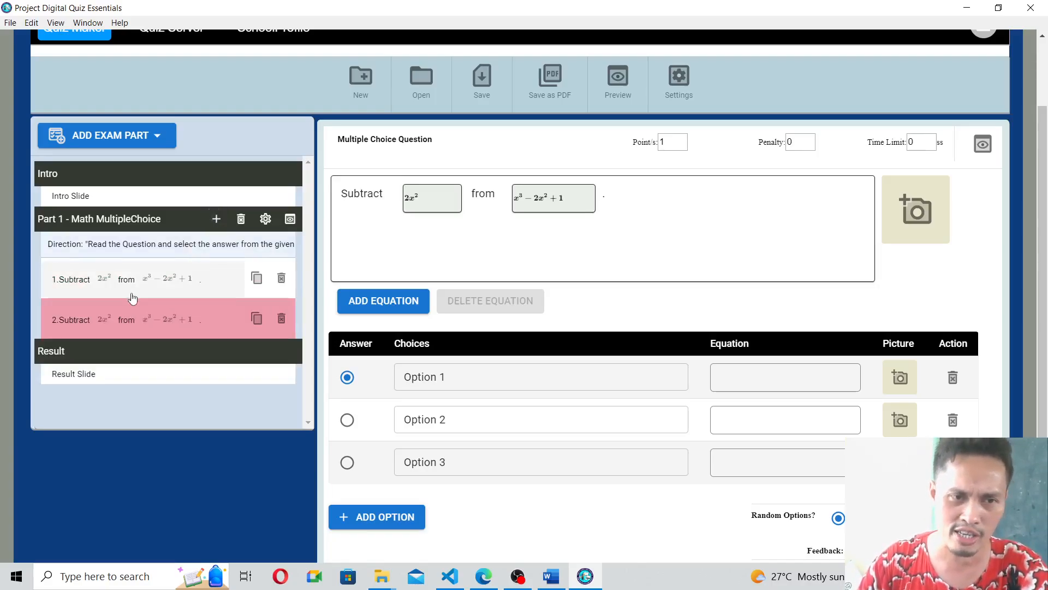
left_click(281, 278)
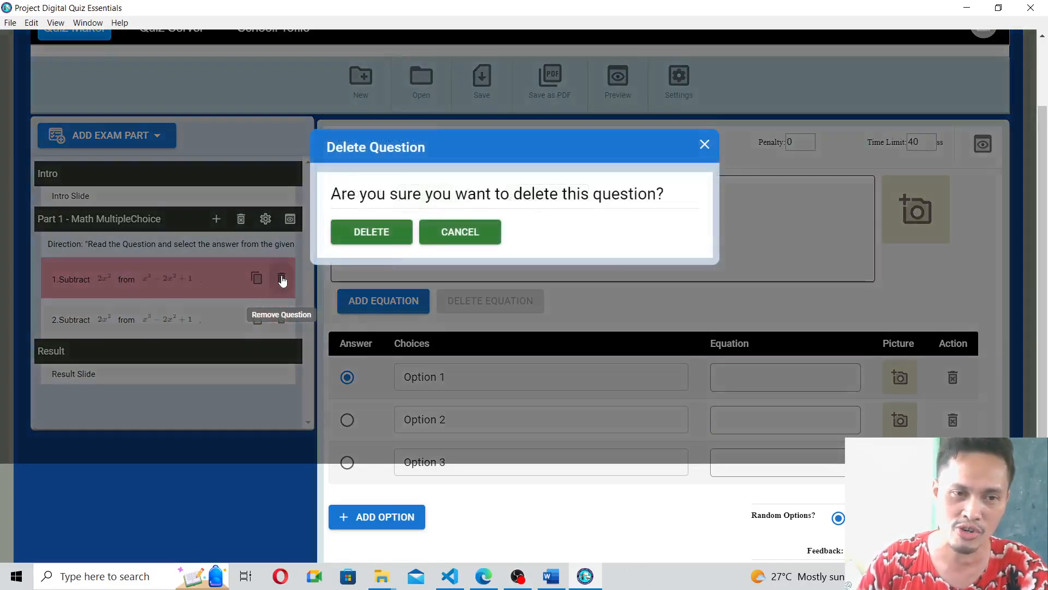
left_click(373, 233)
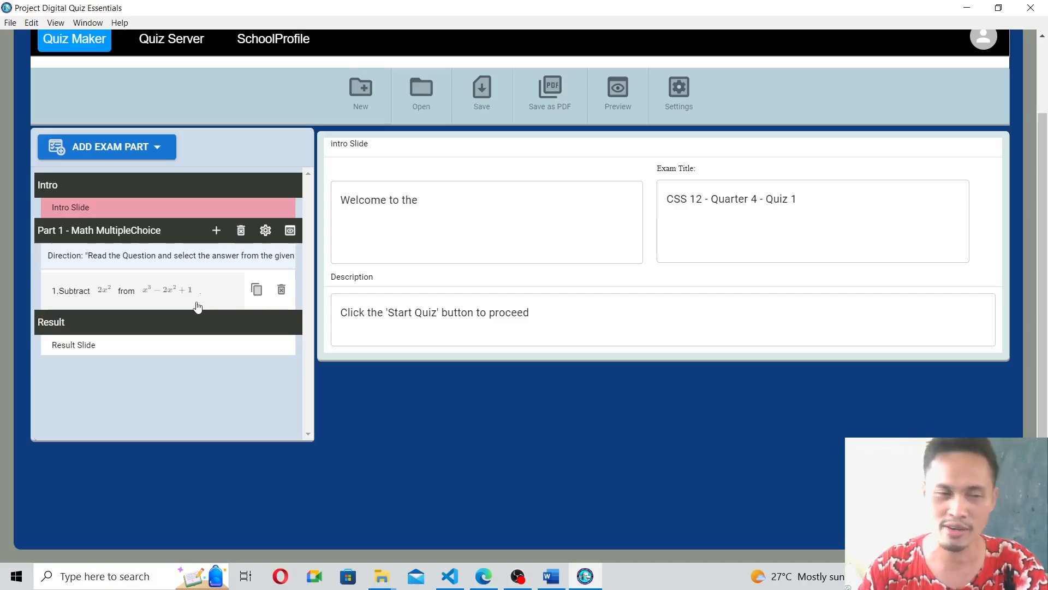
Step: Reword the remaining question by replacing "Subtract" with "Add" and "from" with "to" around the two equations
left_click(140, 292)
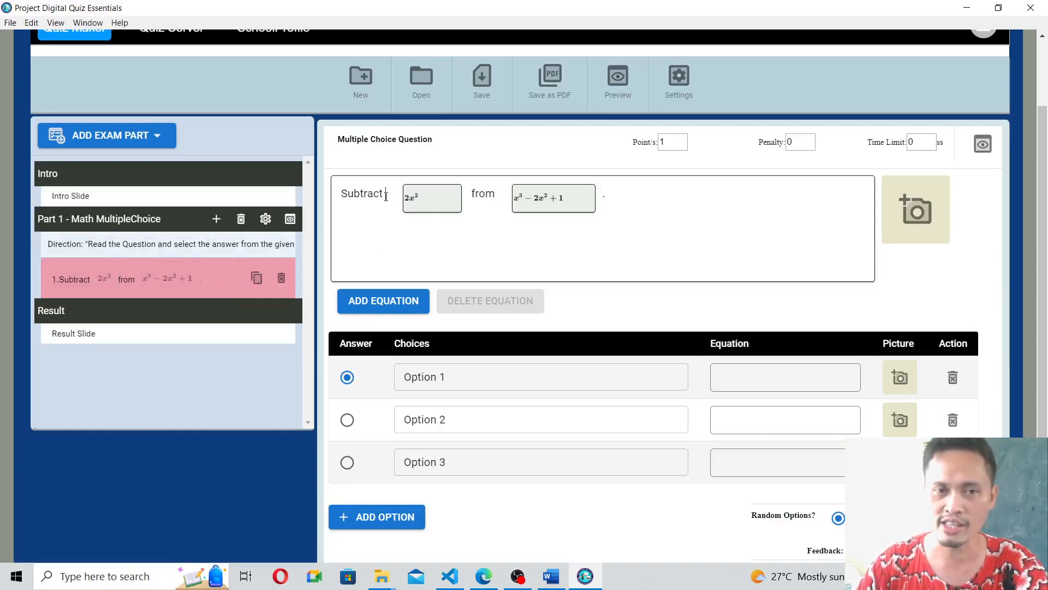
left_click_drag(386, 197, 297, 201)
type("Add")
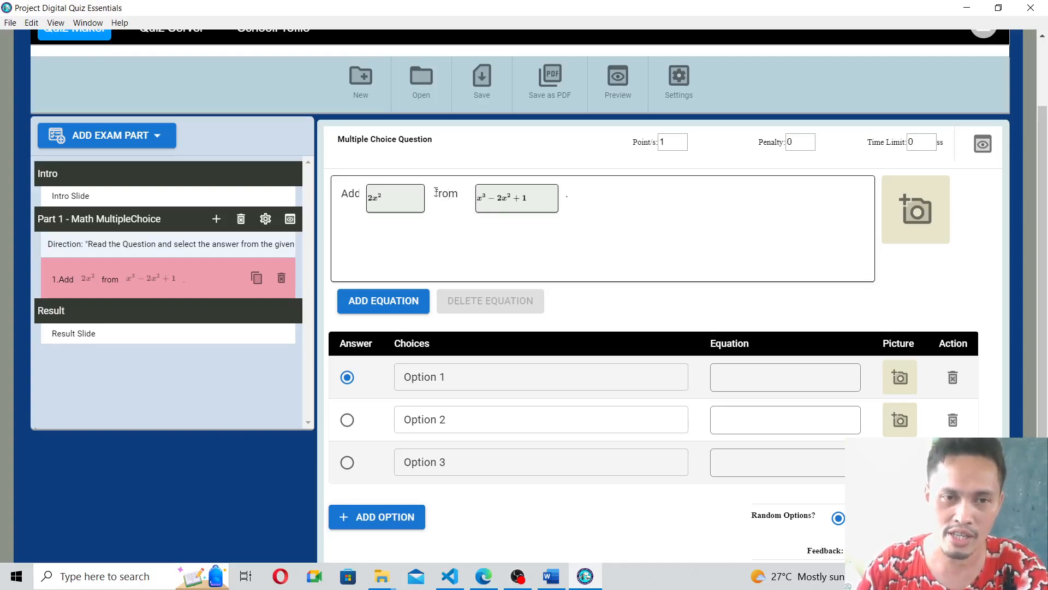
left_click_drag(435, 196, 459, 193)
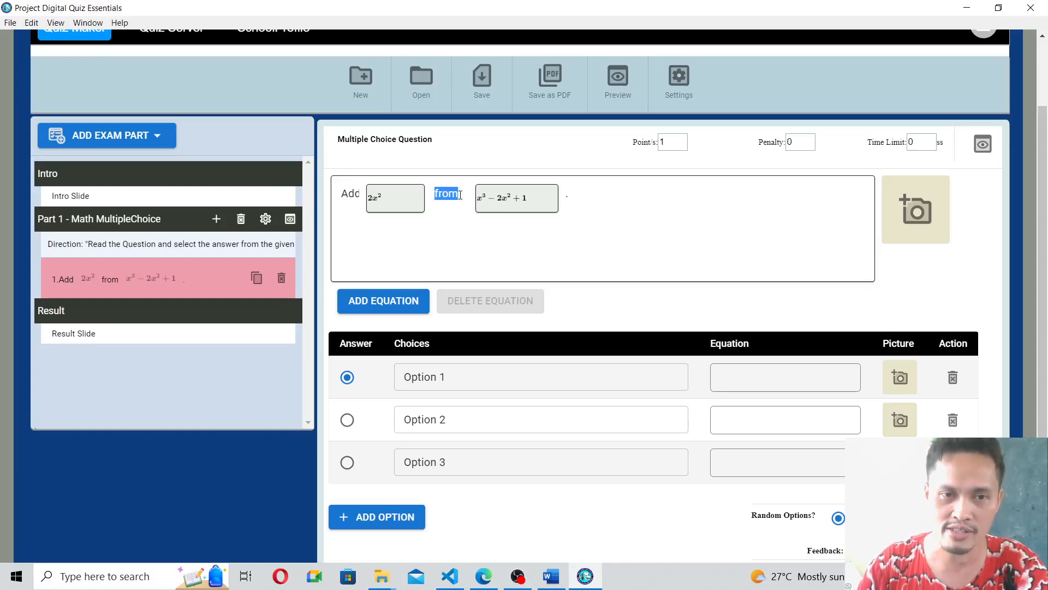
key("BackSpace")
type("to")
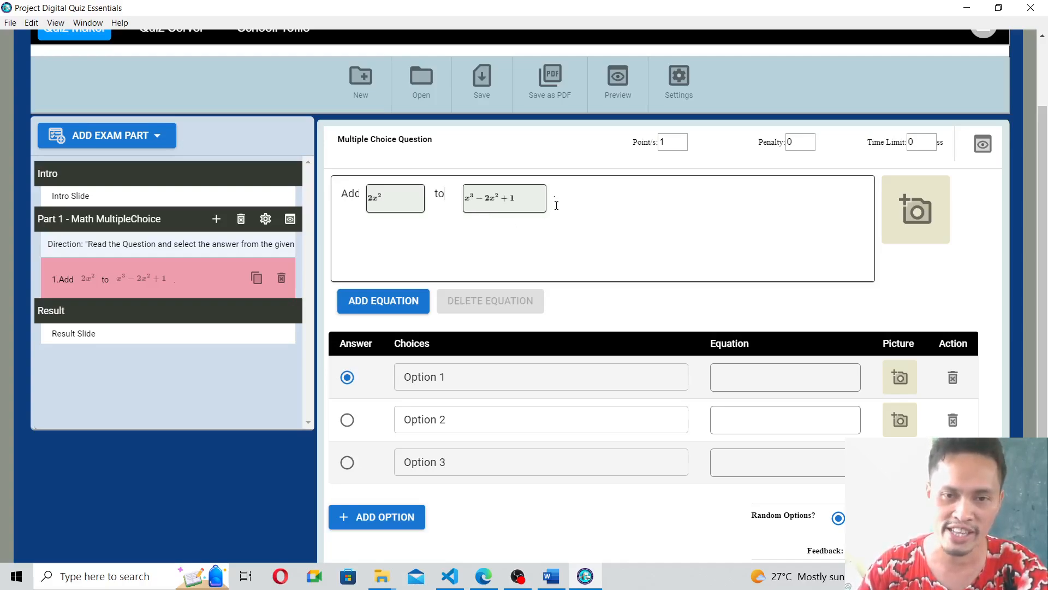
Step: Insert a new equation field at the end of the question text and open it for editing
scroll(555, 203, "down", 1)
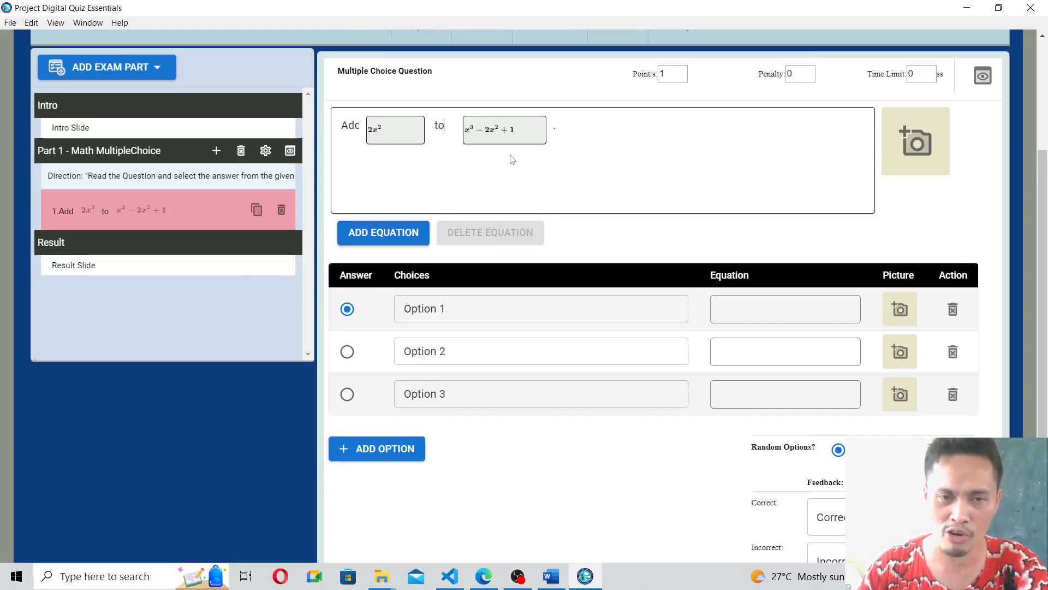
left_click(375, 234)
left_click(586, 131)
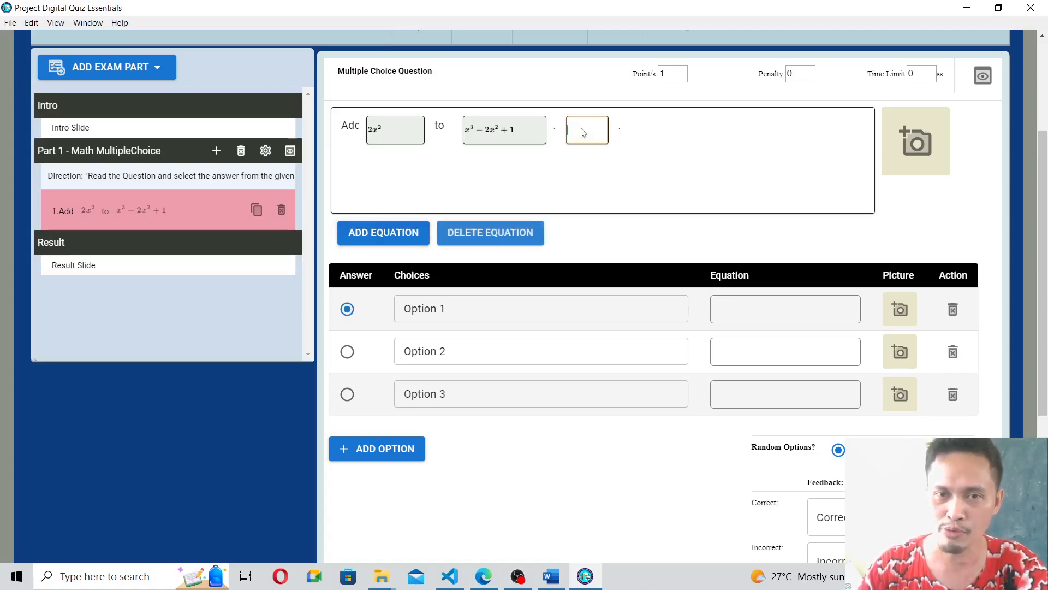
scroll(532, 394, "down", 3)
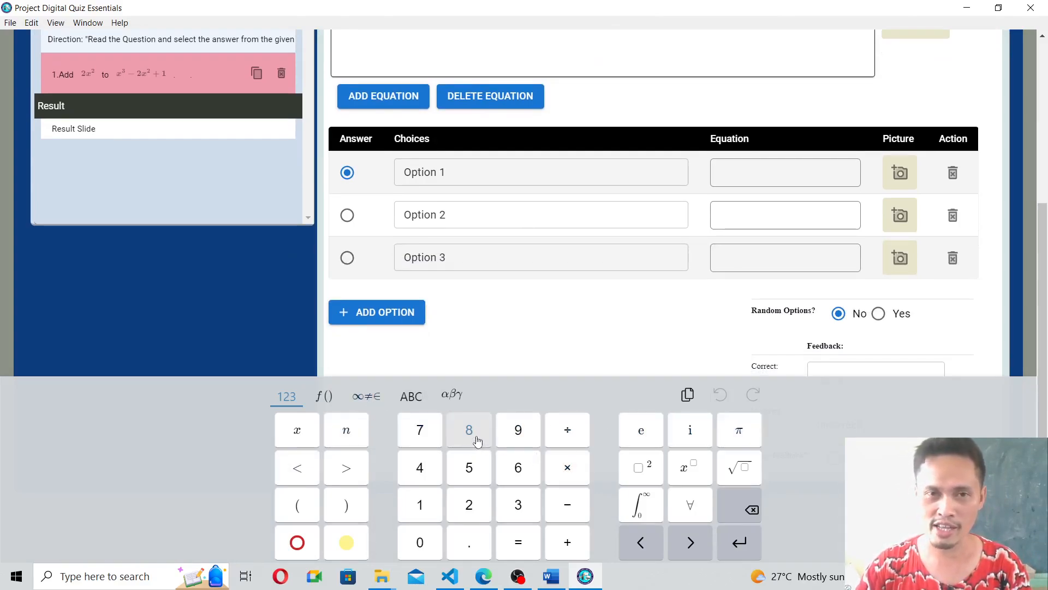
scroll(592, 278, "up", 5)
scroll(592, 273, "down", 3)
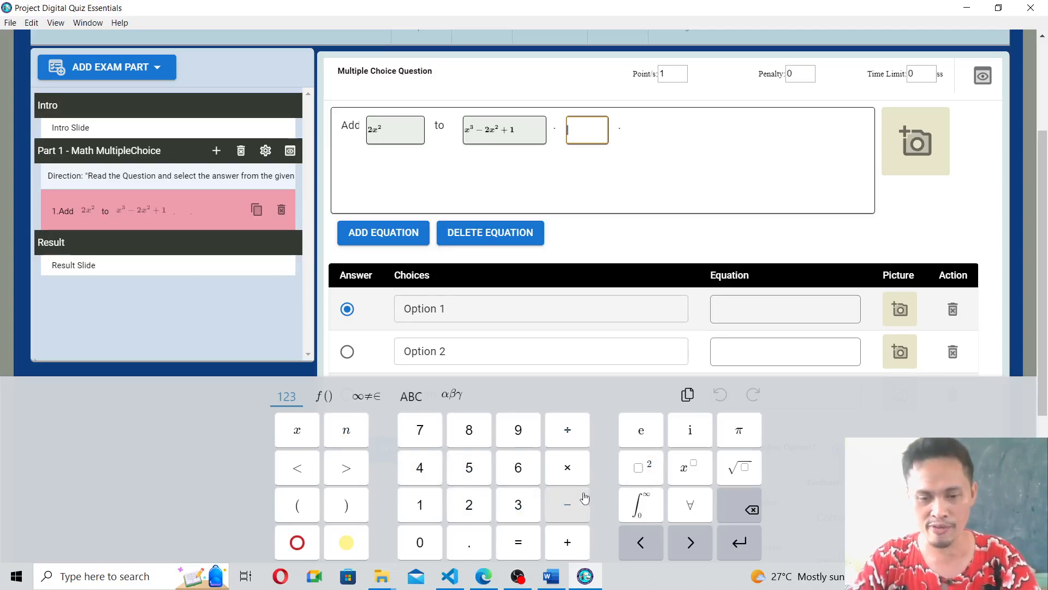
Step: Enter "f(x) =" in the new equation field
type("f")
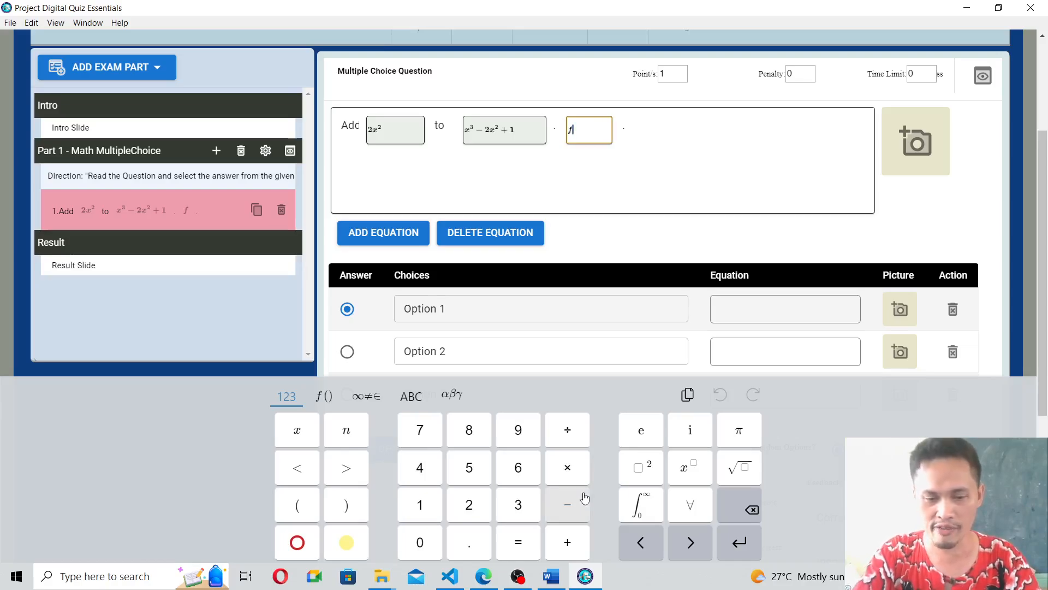
type("()x")
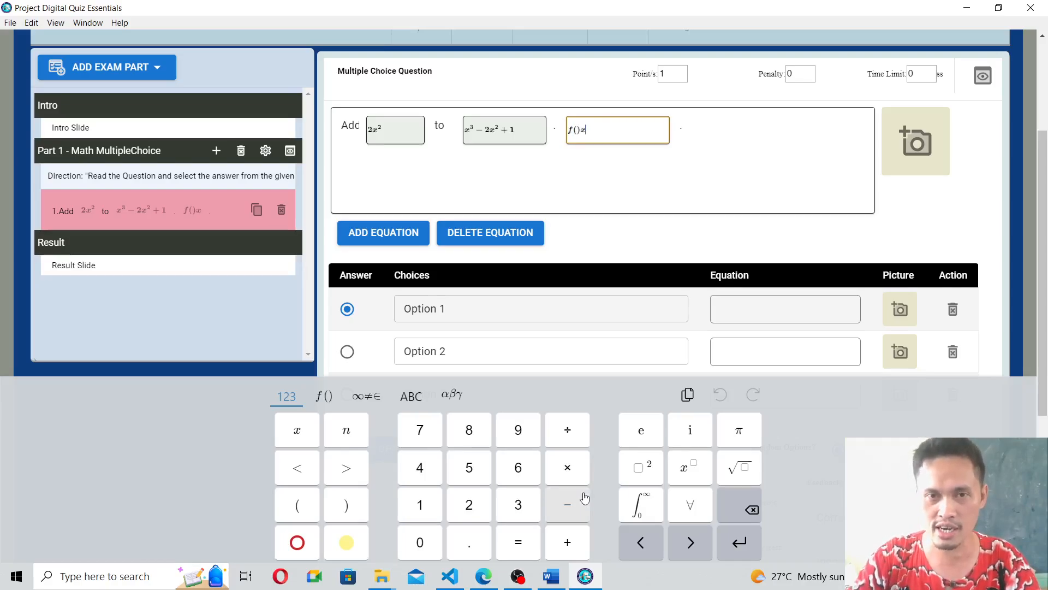
key("BackSpace")
key("Left")
type("x) ")
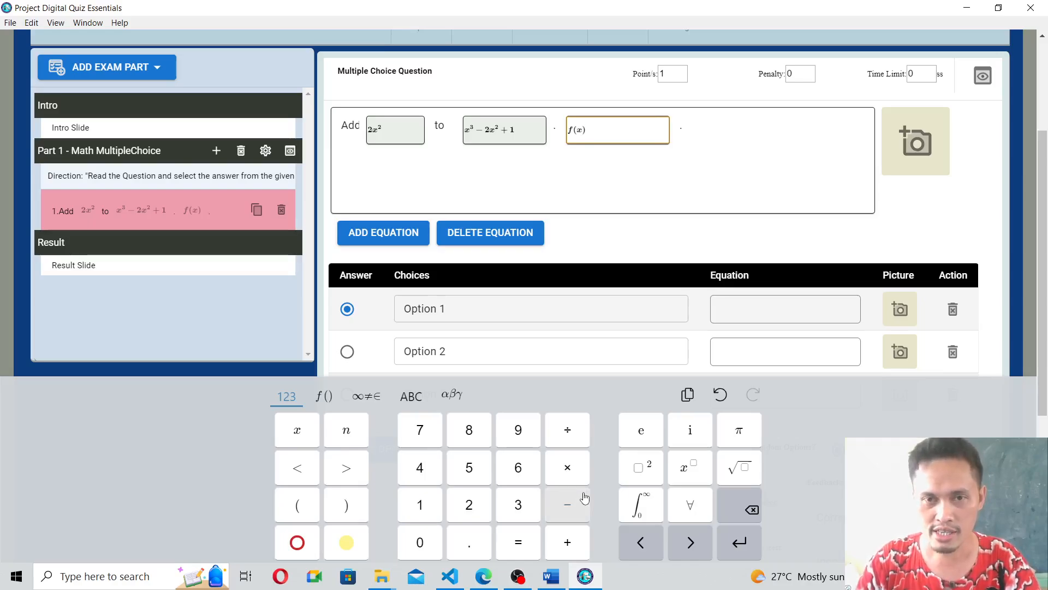
type("=")
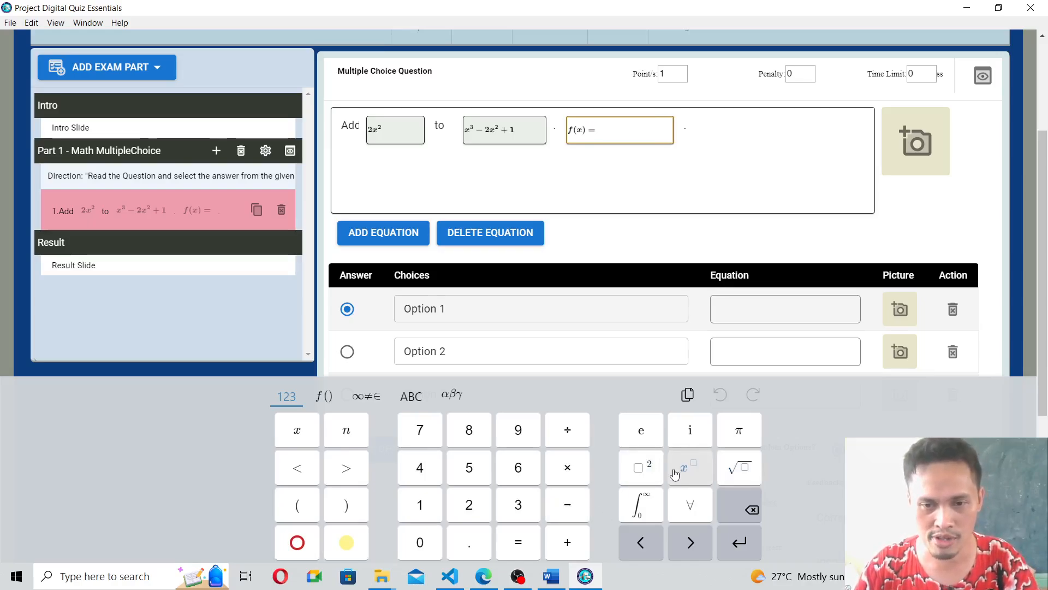
Step: Extend the third equation after "f(x) =" with a fraction of 1 over √2x + and a trailing 1
left_click(565, 430)
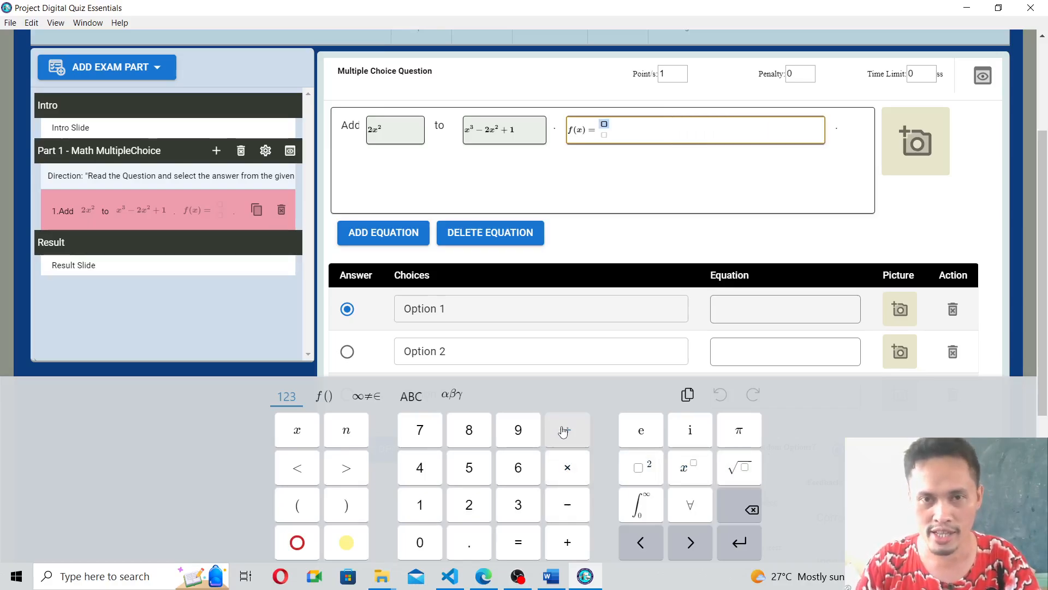
type("1")
key("Down")
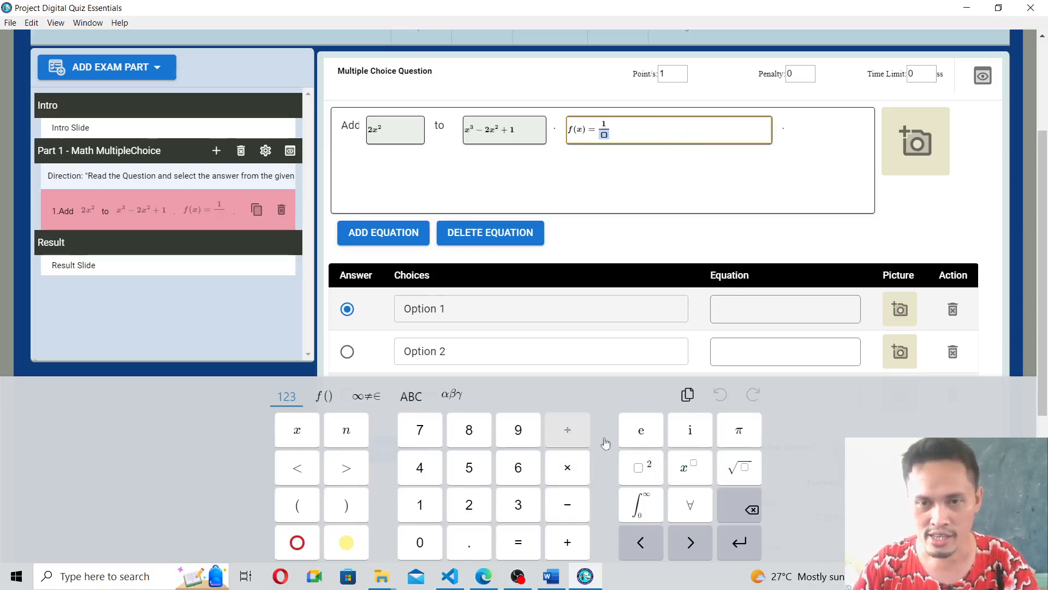
left_click(737, 465)
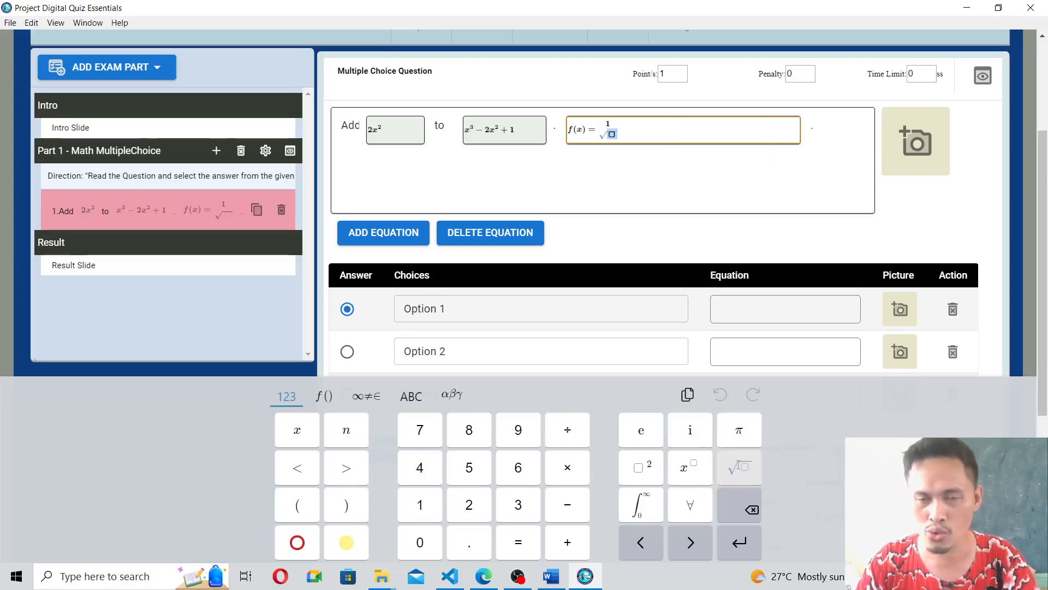
type("2")
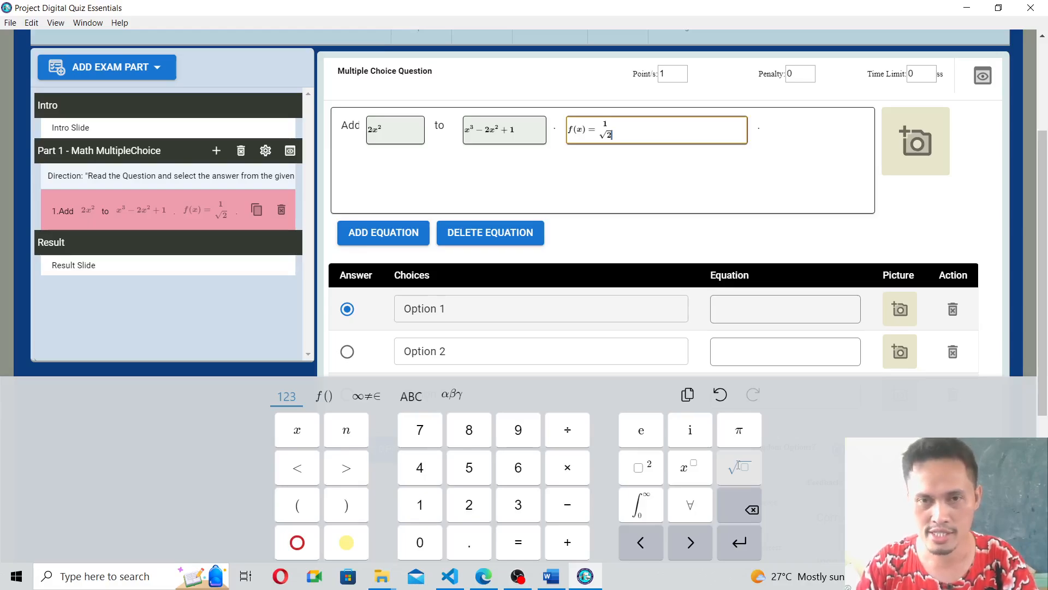
type("x")
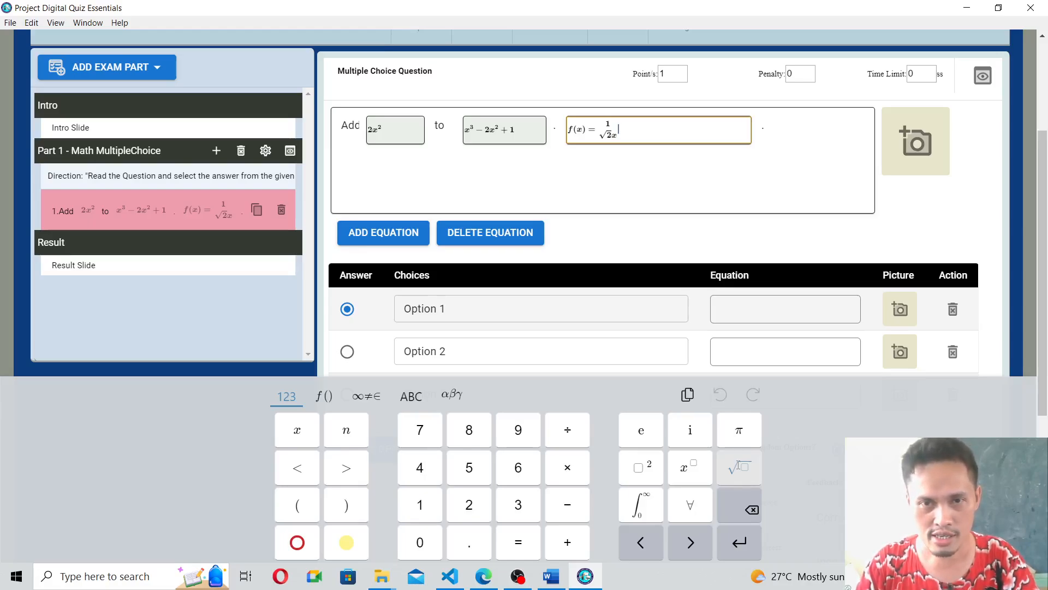
key("Left")
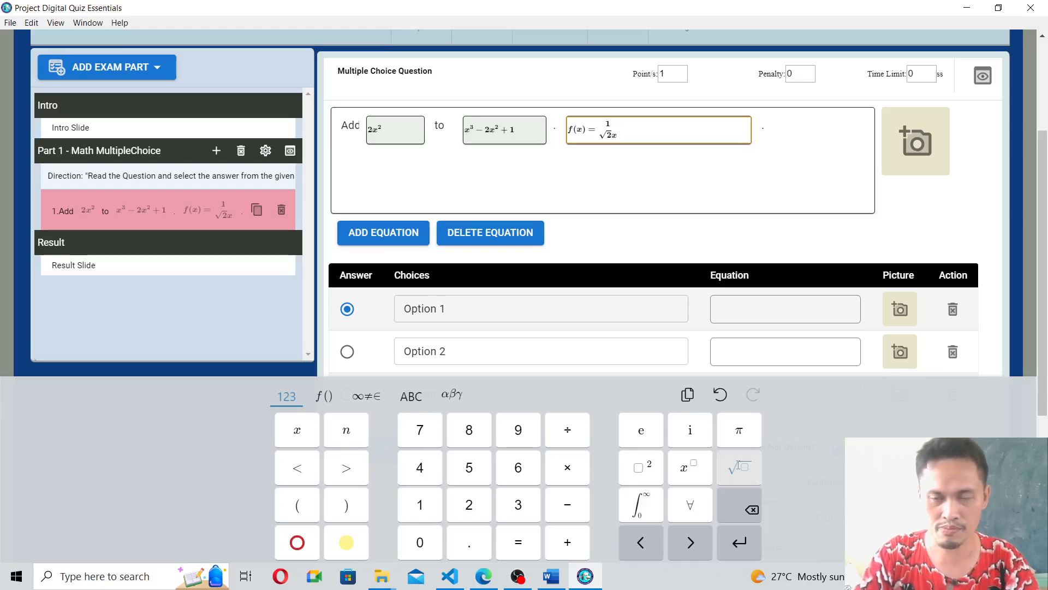
type("+ ")
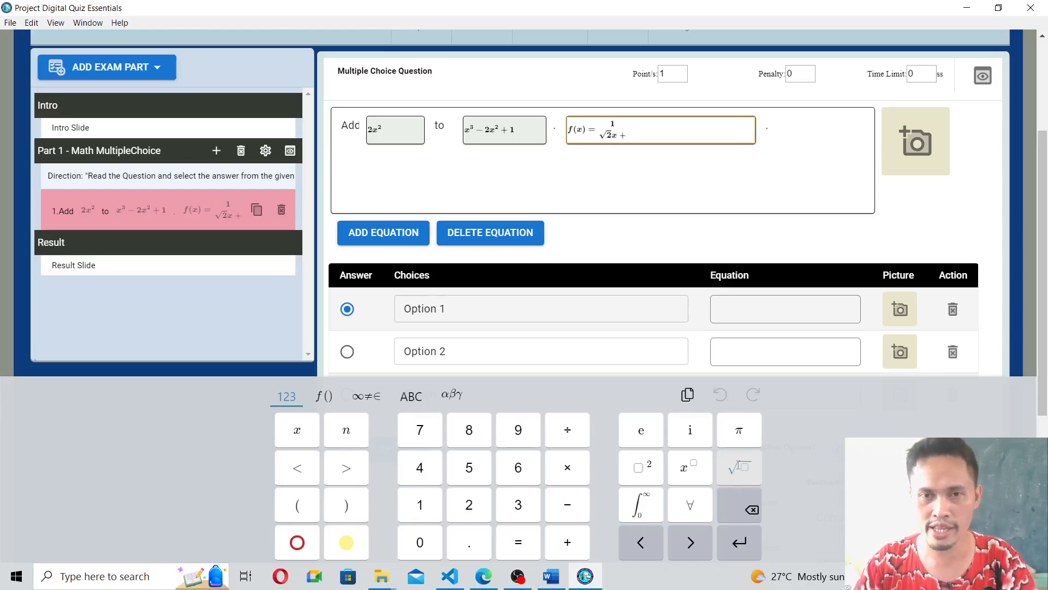
type("1")
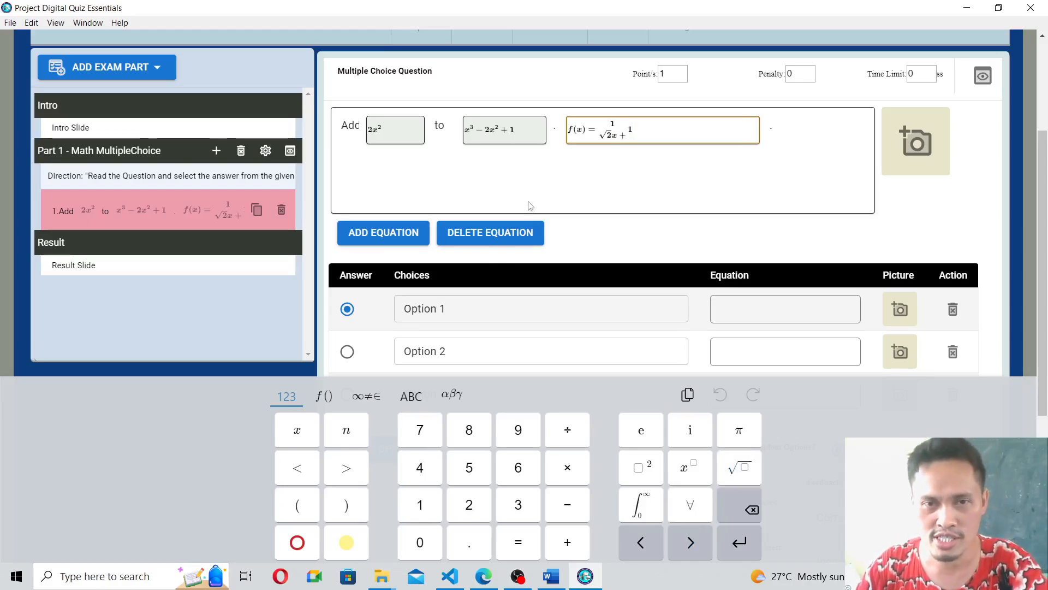
Step: Delete the f(x) equation from the end of the question text
scroll(461, 168, "down", 3)
scroll(454, 162, "up", 3)
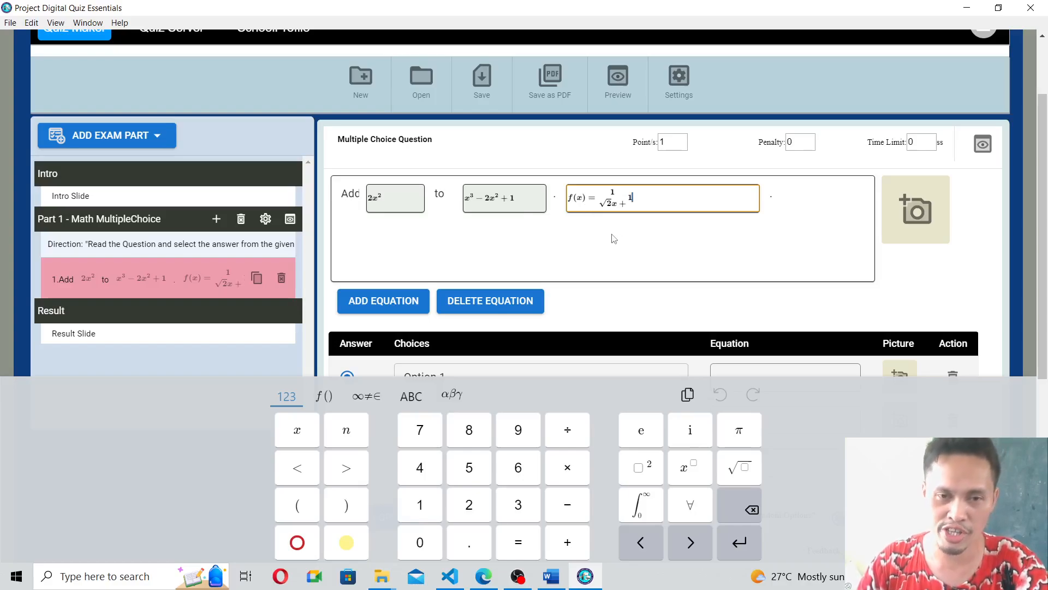
left_click(500, 197)
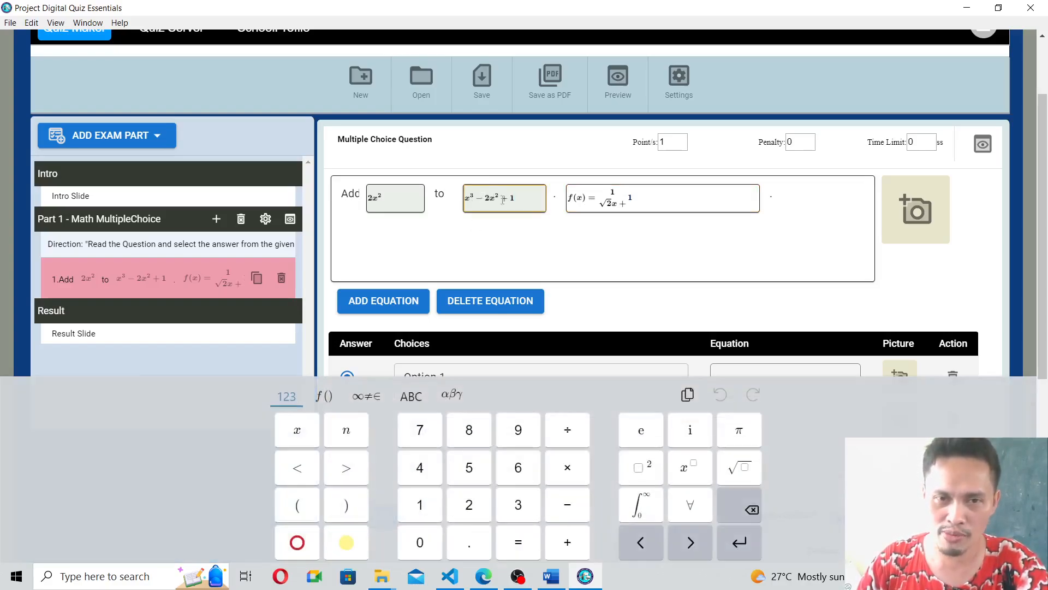
left_click(633, 194)
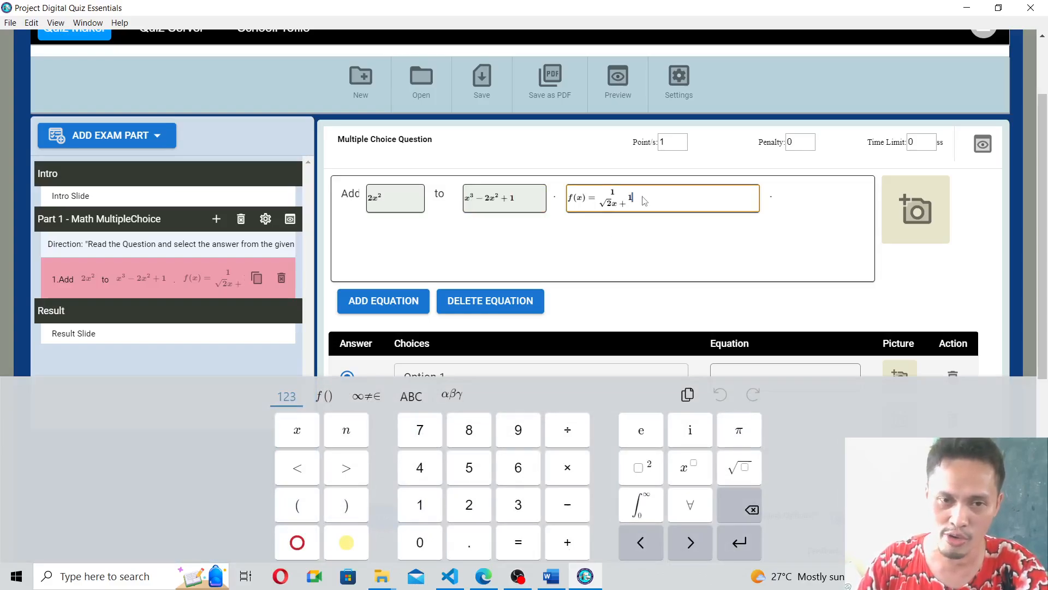
left_click(482, 303)
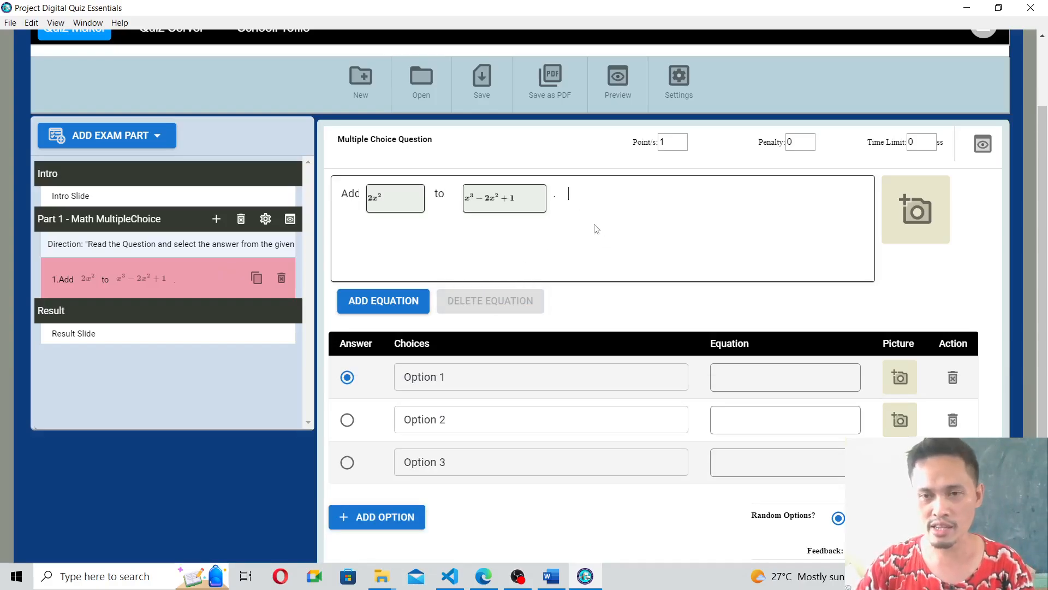
Step: Examine the answer choices with their text and equation fields, and the available exam part types
scroll(595, 228, "down", 3)
scroll(587, 227, "up", 3)
scroll(584, 226, "down", 1)
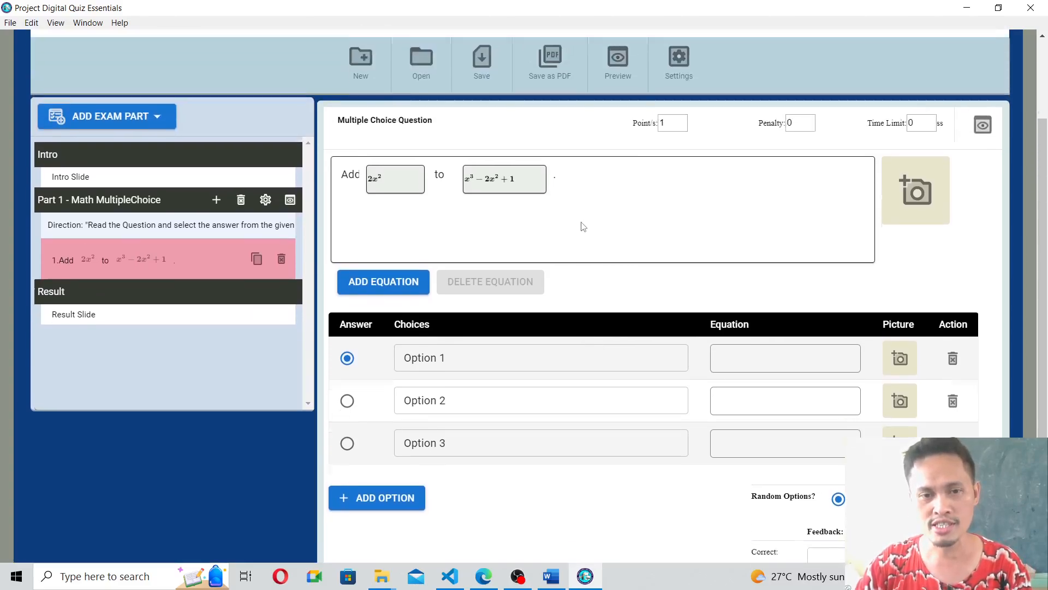
scroll(583, 226, "down", 3)
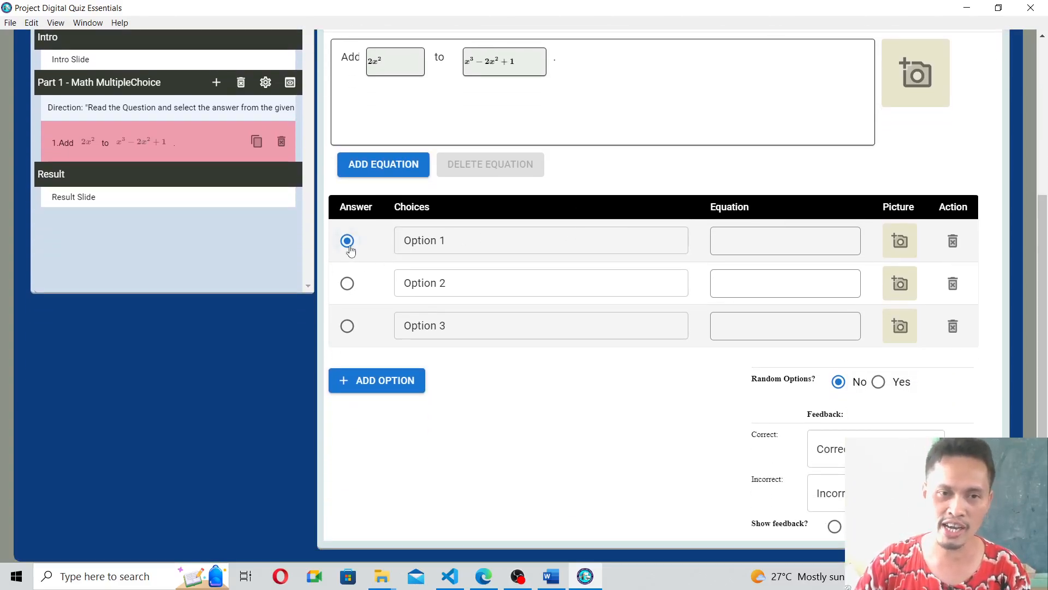
scroll(585, 259, "up", 2)
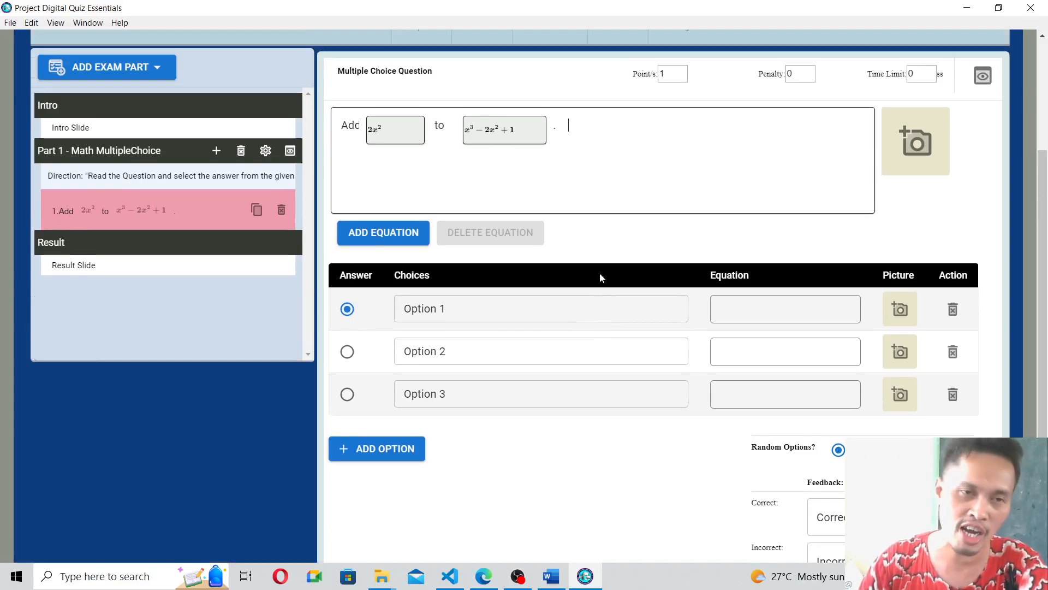
left_click(511, 306)
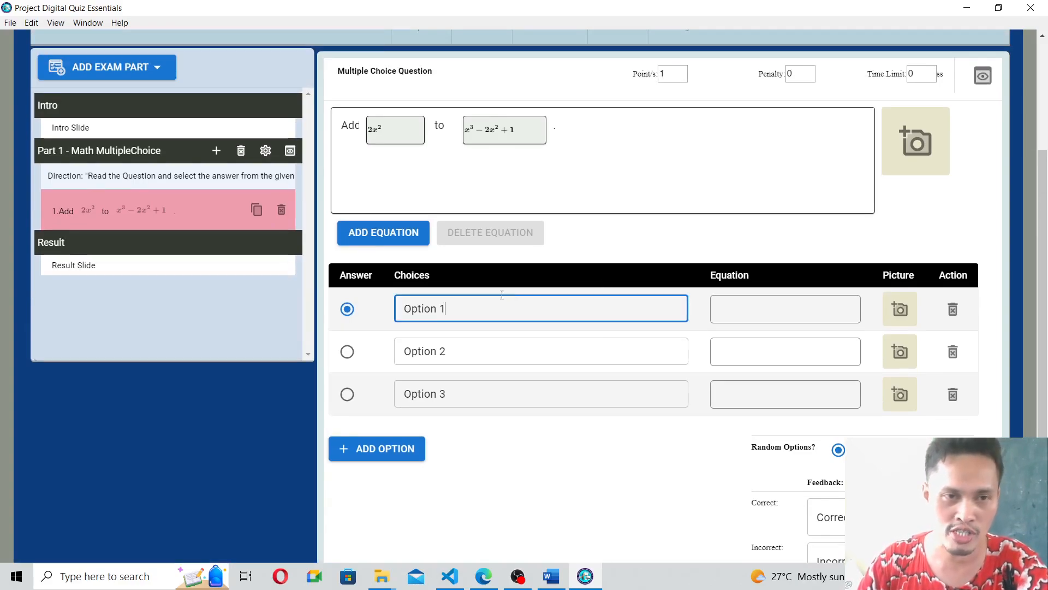
left_click(167, 72)
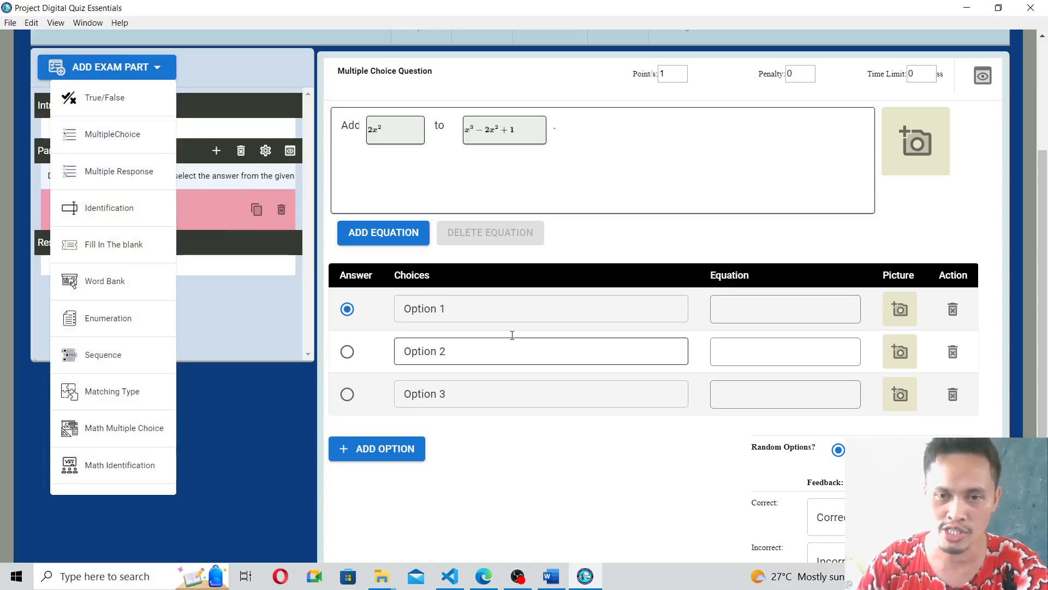
left_click(644, 330)
left_click(767, 313)
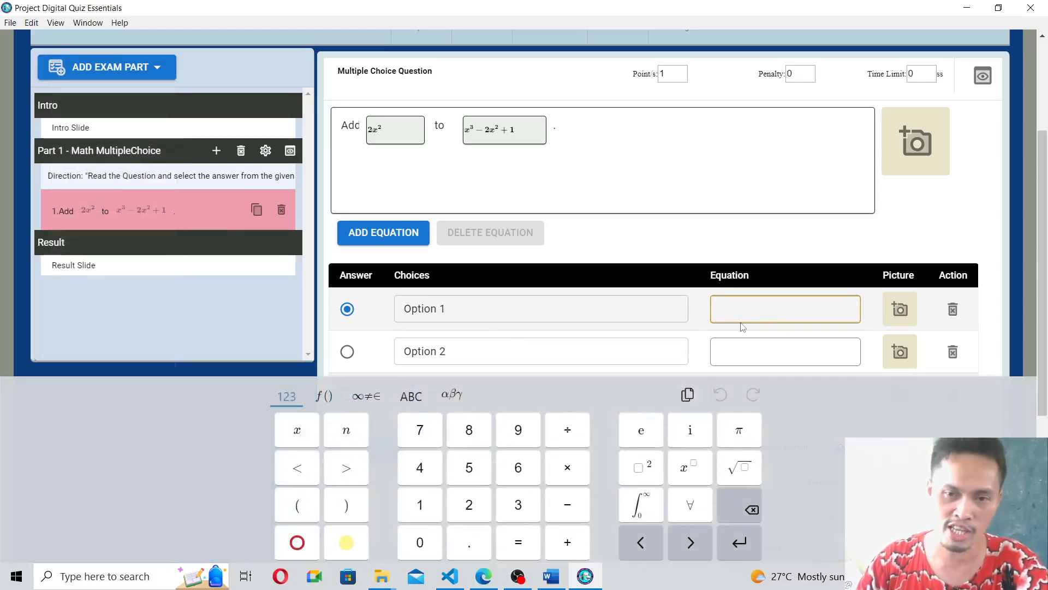
scroll(744, 279, "up", 3)
scroll(724, 267, "down", 2)
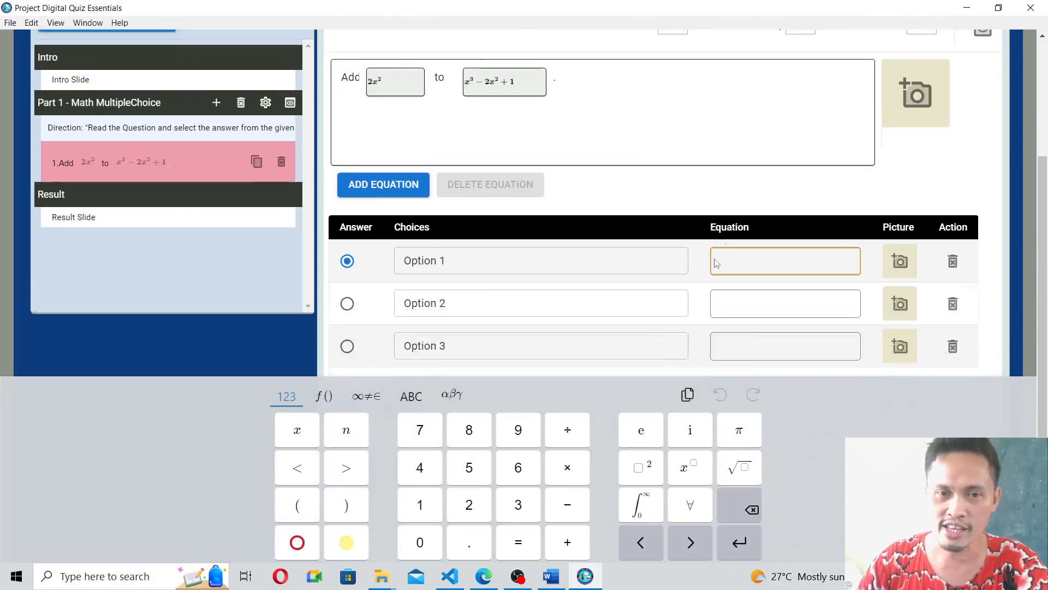
Step: Replace the default text of the first three answer choices with 12, 14 and 16
left_click(471, 196)
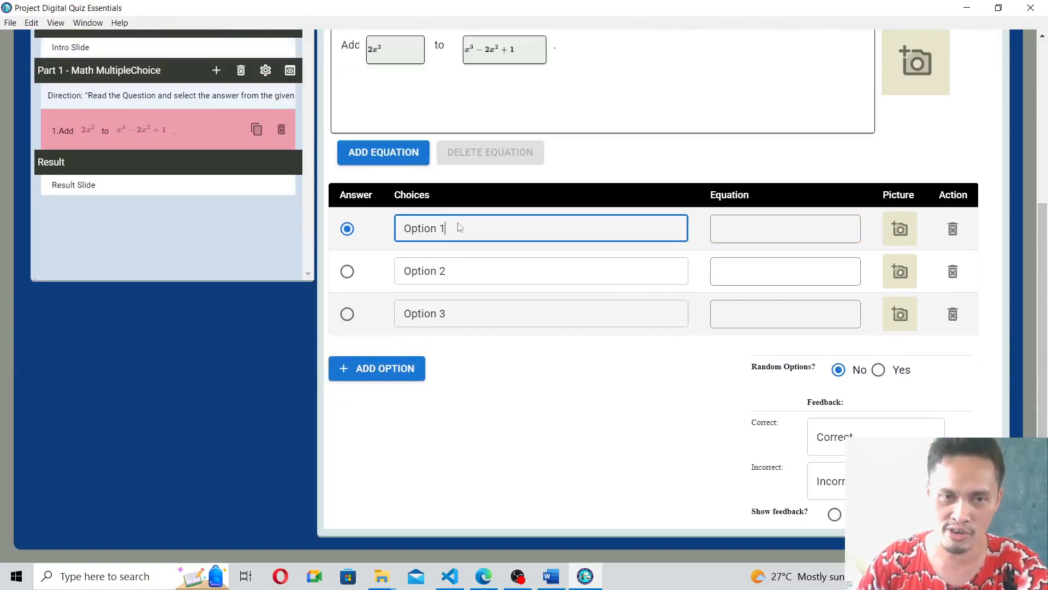
left_click_drag(470, 228, 335, 218)
key("BackSpace")
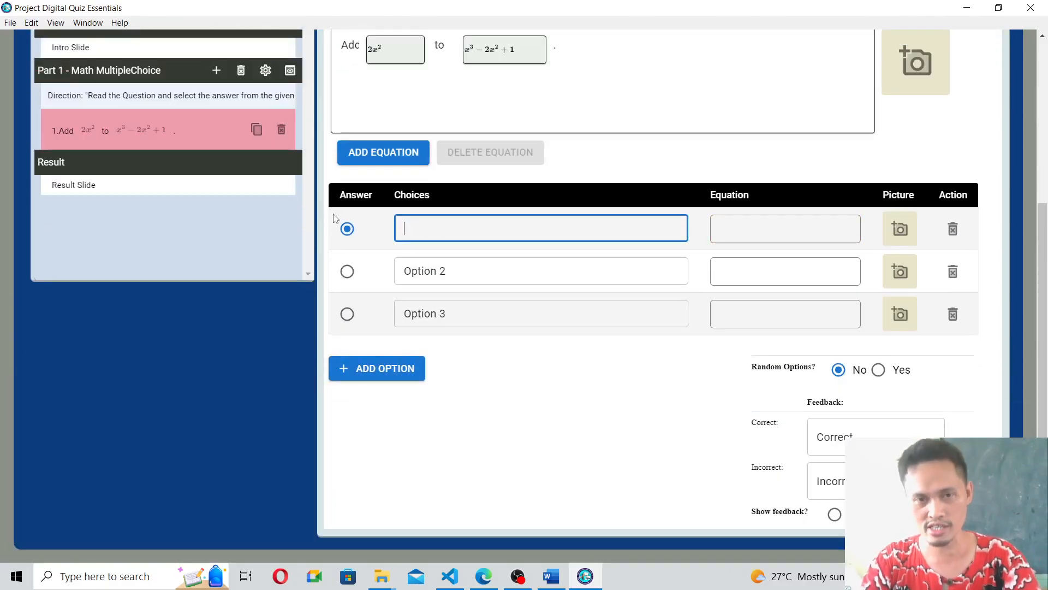
left_click_drag(446, 270, 401, 264)
type("14")
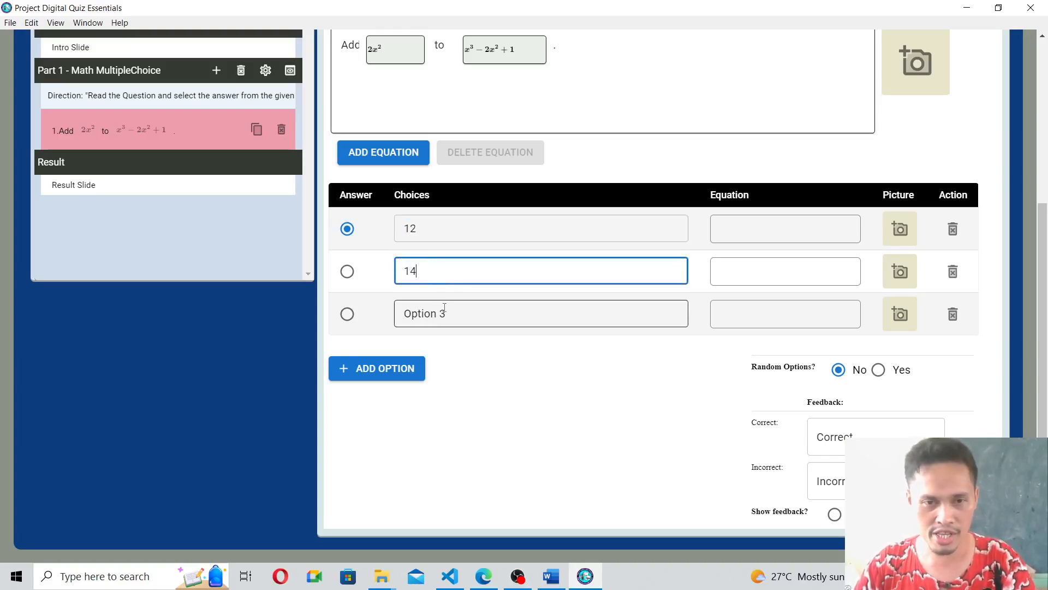
left_click_drag(446, 313, 374, 300)
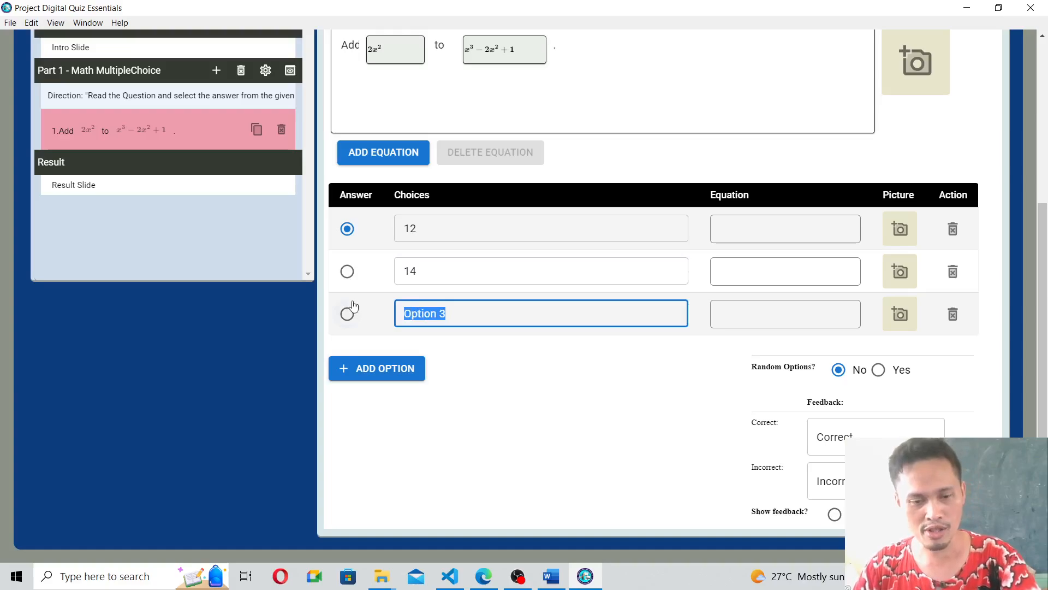
type("16")
Step: Add a fourth answer choice and set its text to 10
left_click(364, 369)
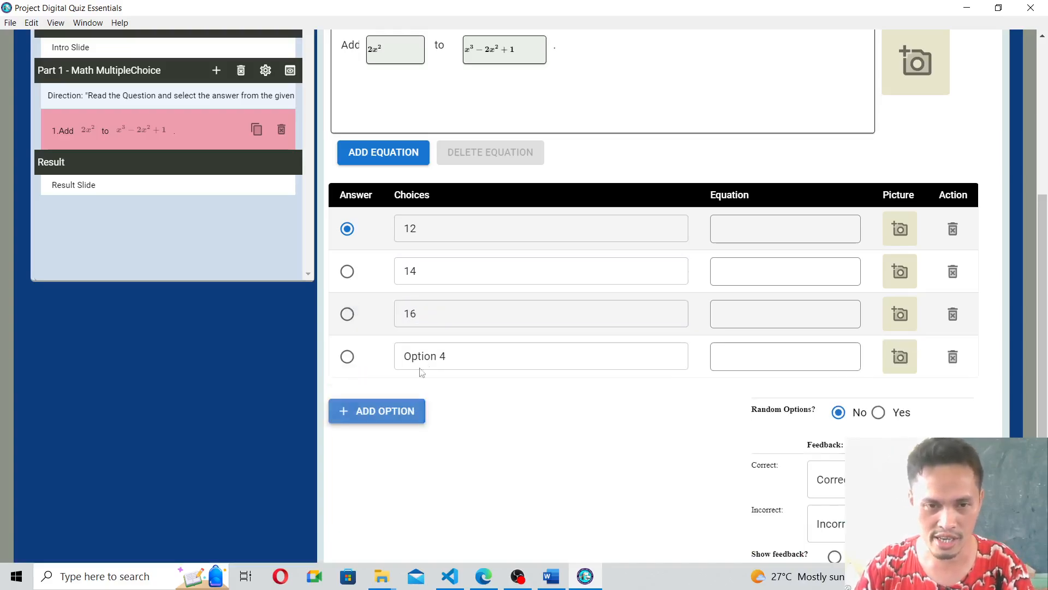
left_click_drag(452, 351, 371, 350)
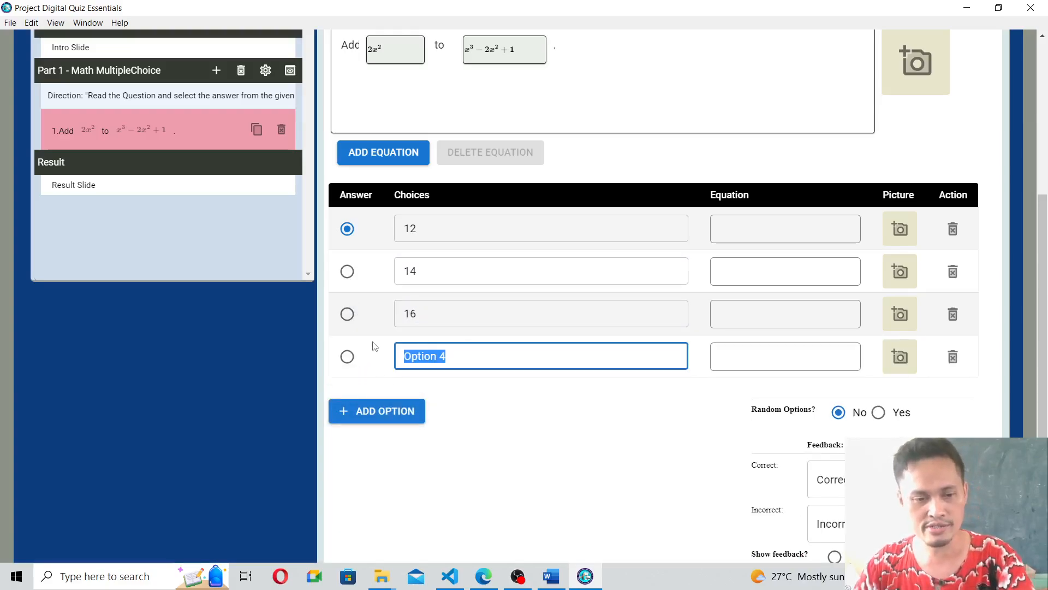
type("10")
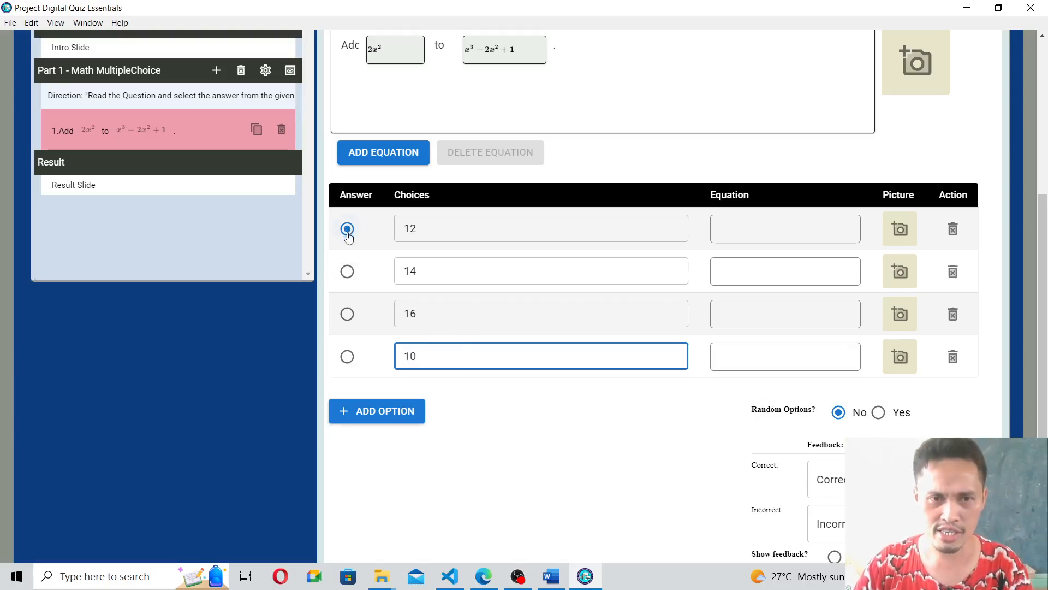
scroll(840, 255, "up", 4)
type("0")
scroll(792, 262, "down", 4)
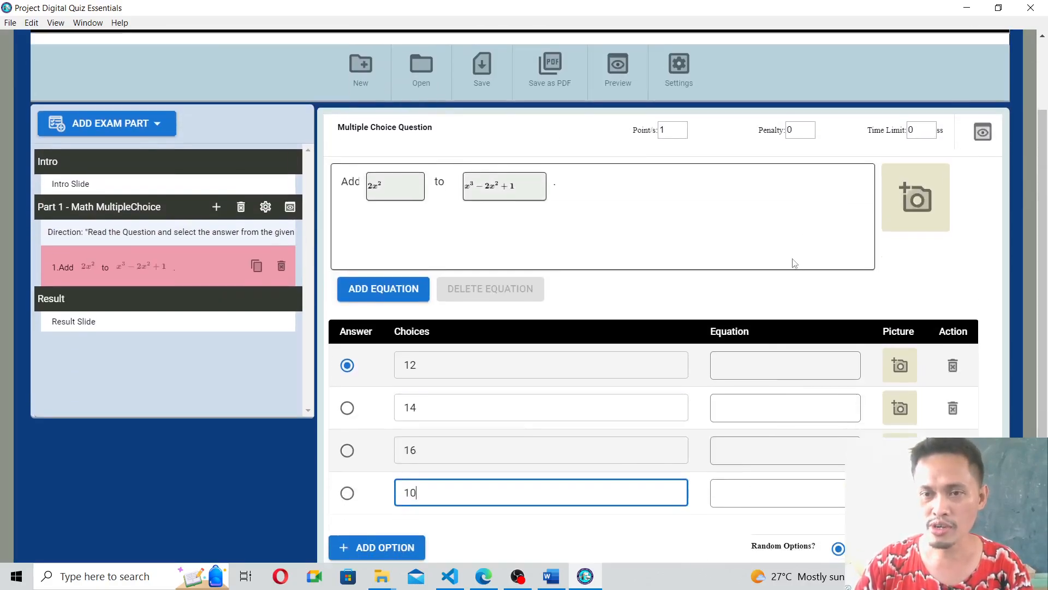
Step: Preview the current question with its four choices and close the preview
scroll(791, 264, "up", 3)
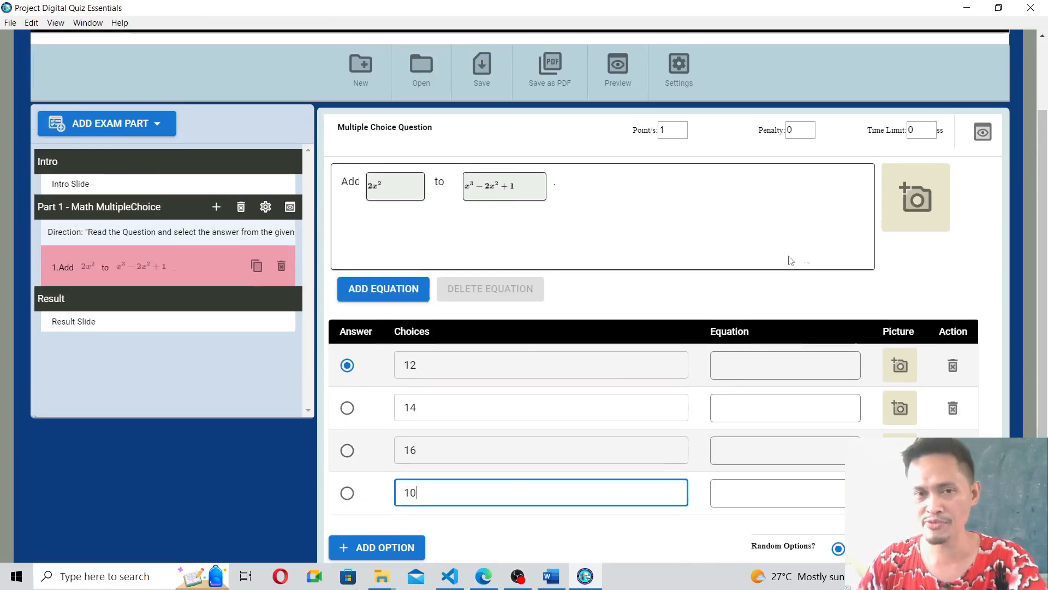
left_click(982, 133)
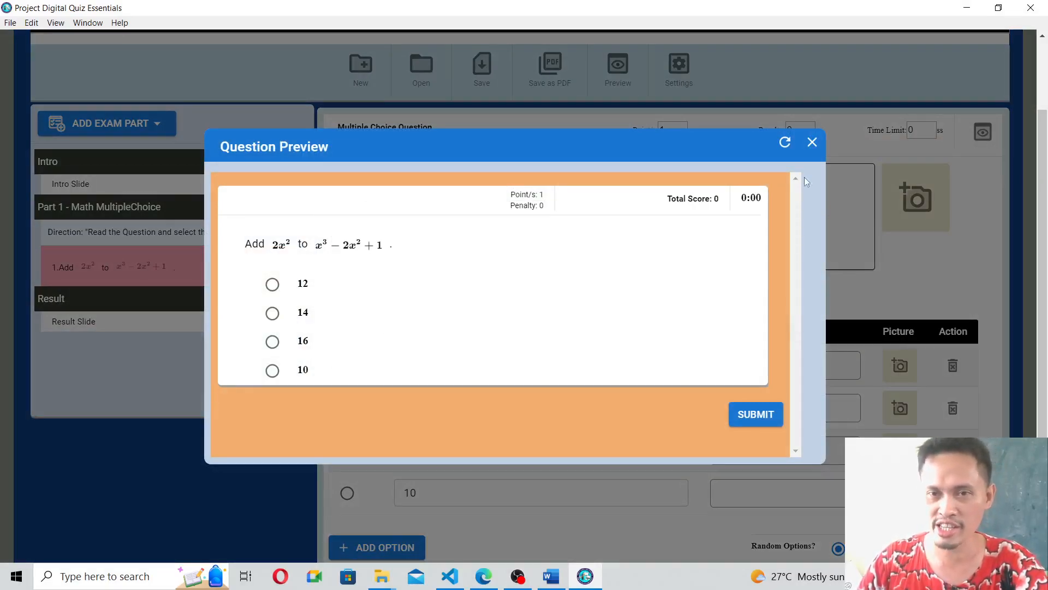
left_click(812, 142)
Step: Set Random Options to Yes for the question
scroll(640, 185, "down", 3)
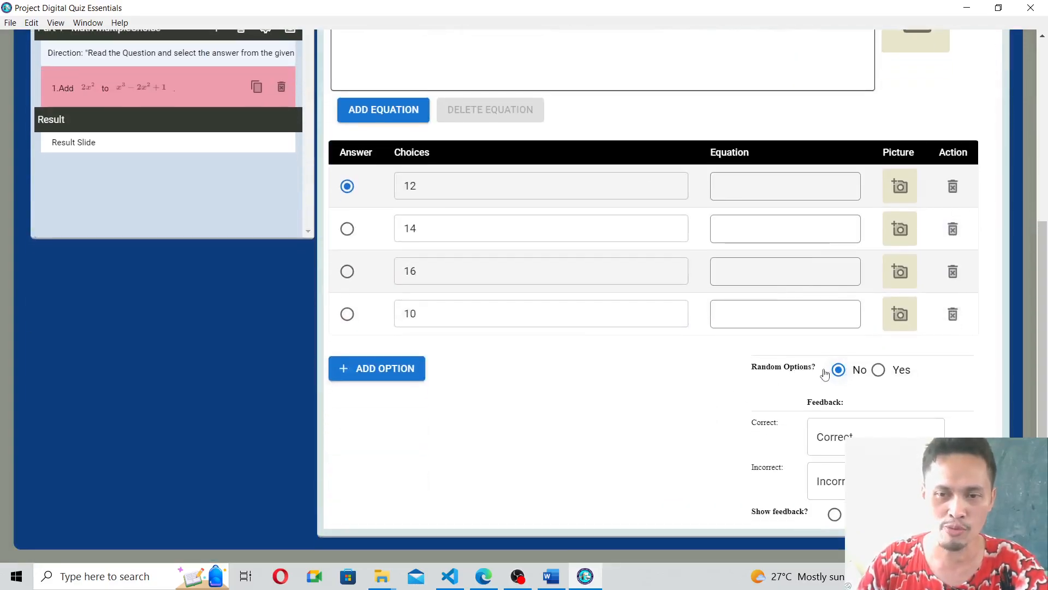
left_click(877, 371)
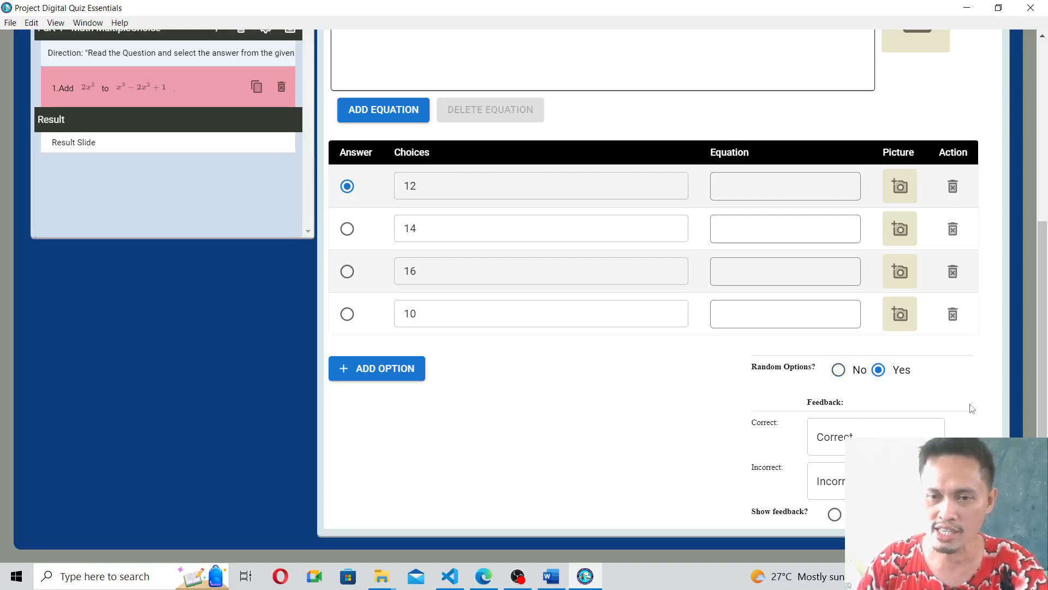
Step: Preview the polynomial addition question, submit 12 as the answer, dismiss the feedback and close the preview
scroll(789, 474, "up", 5)
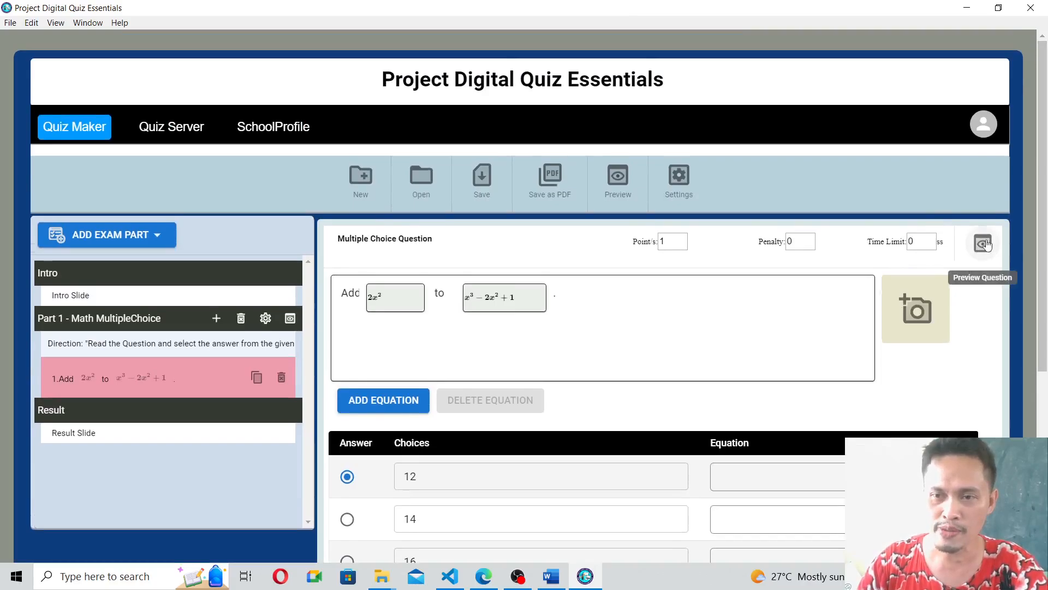
left_click(983, 243)
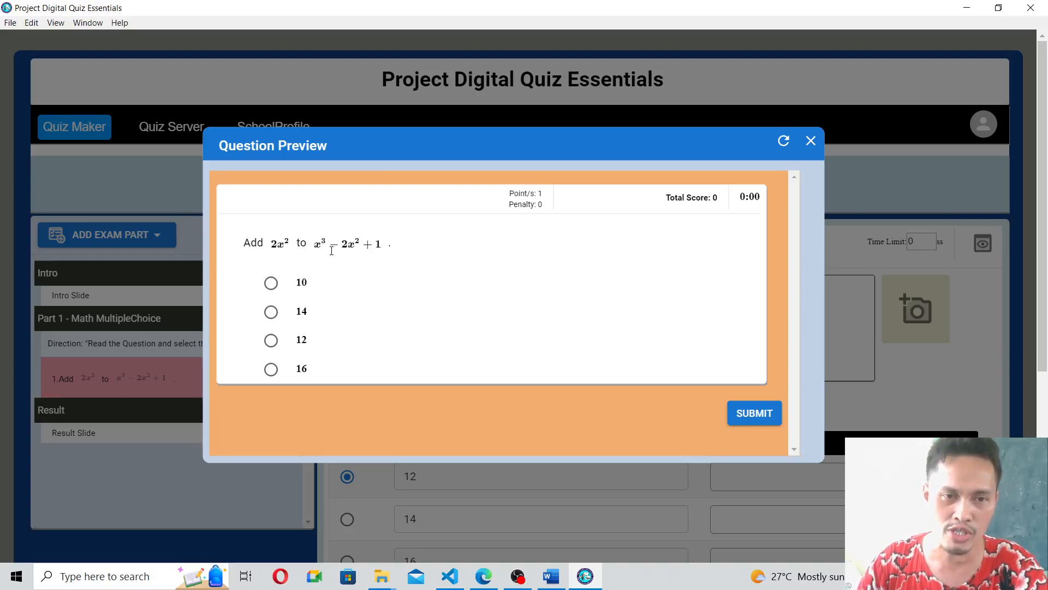
scroll(464, 246, "down", 3)
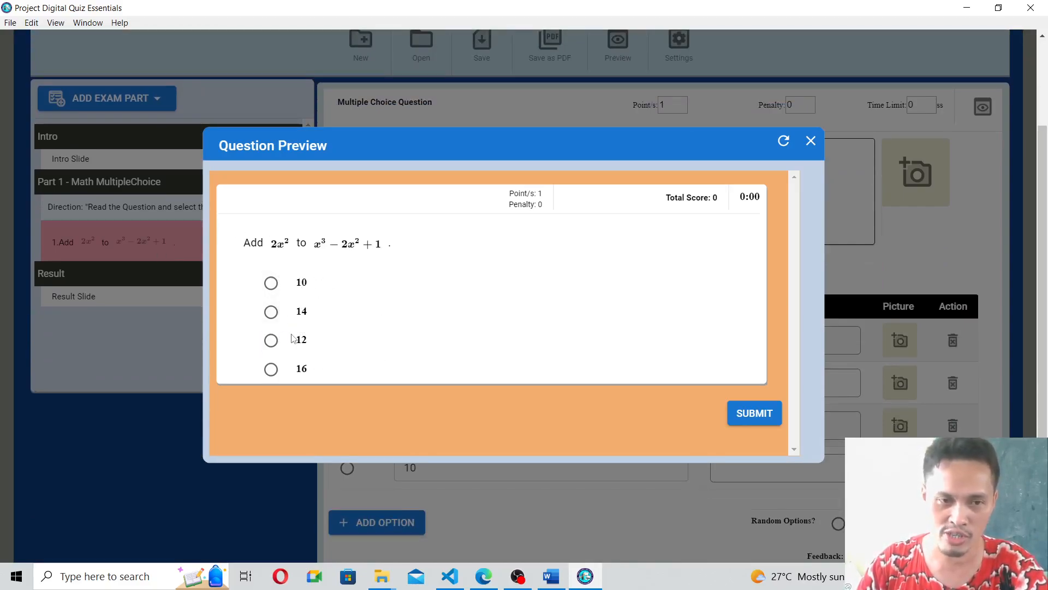
left_click(271, 340)
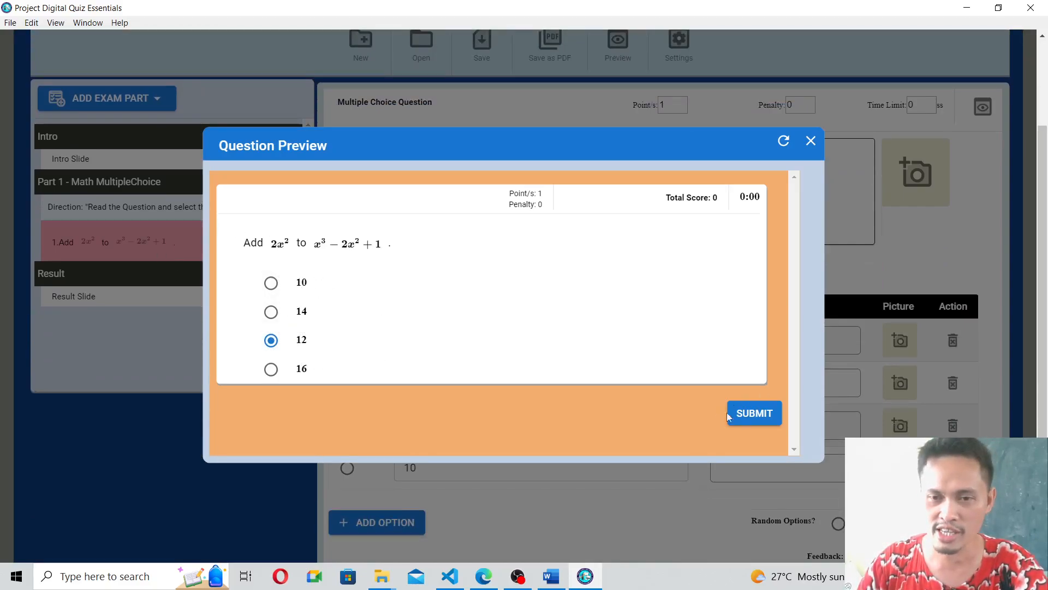
left_click(754, 413)
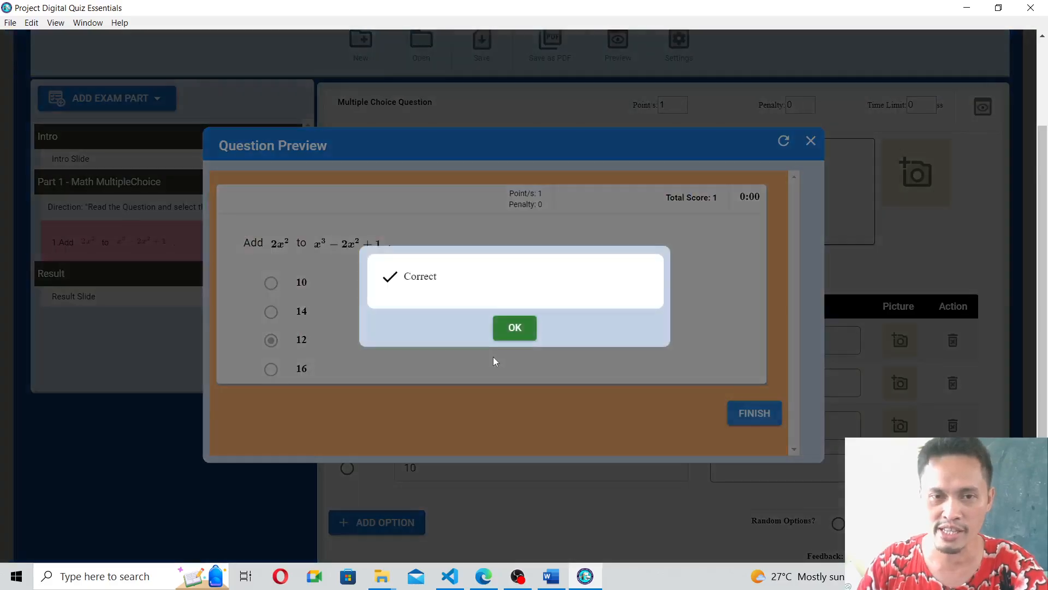
left_click(513, 329)
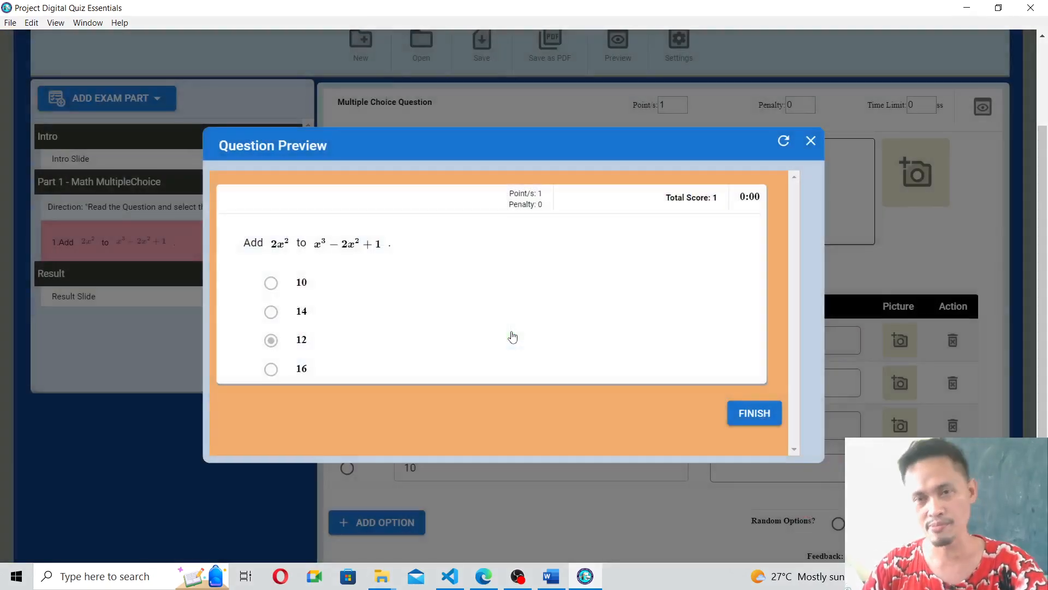
left_click(811, 141)
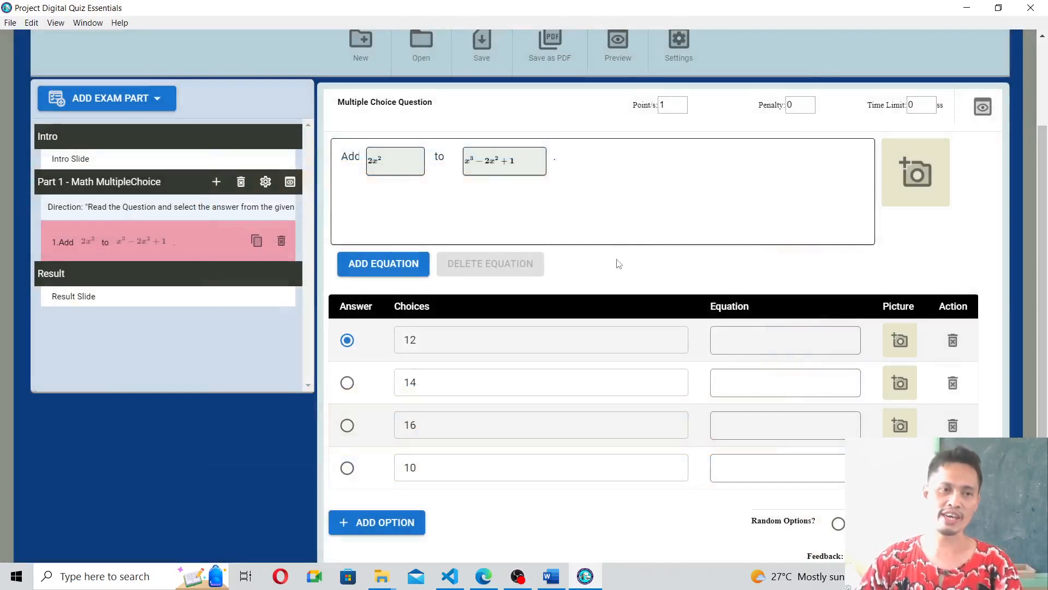
Step: Add a Math Identification exam part to the quiz
scroll(619, 270, "up", 3)
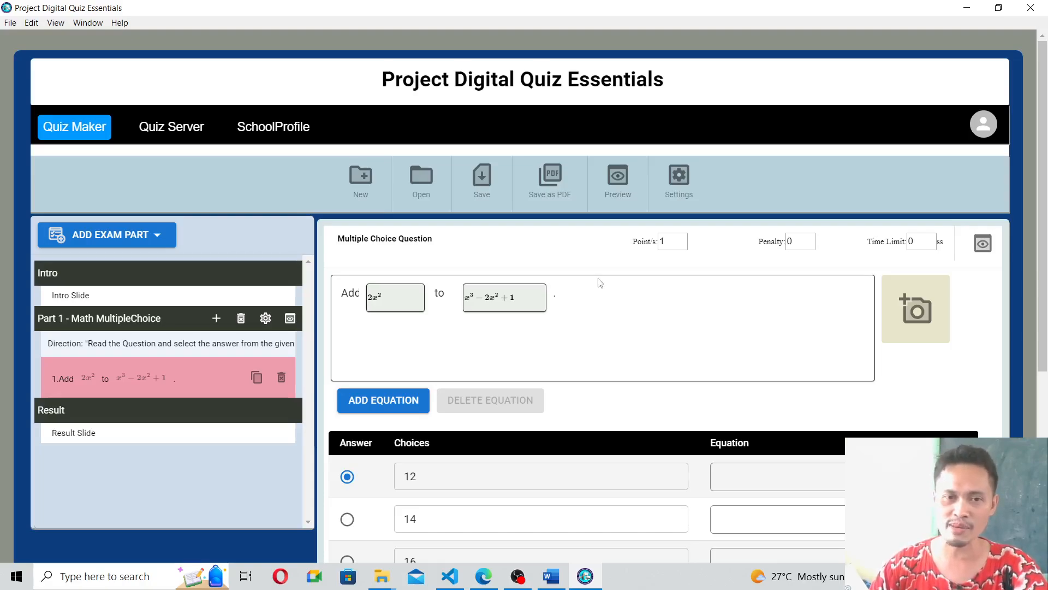
scroll(601, 282, "down", 1)
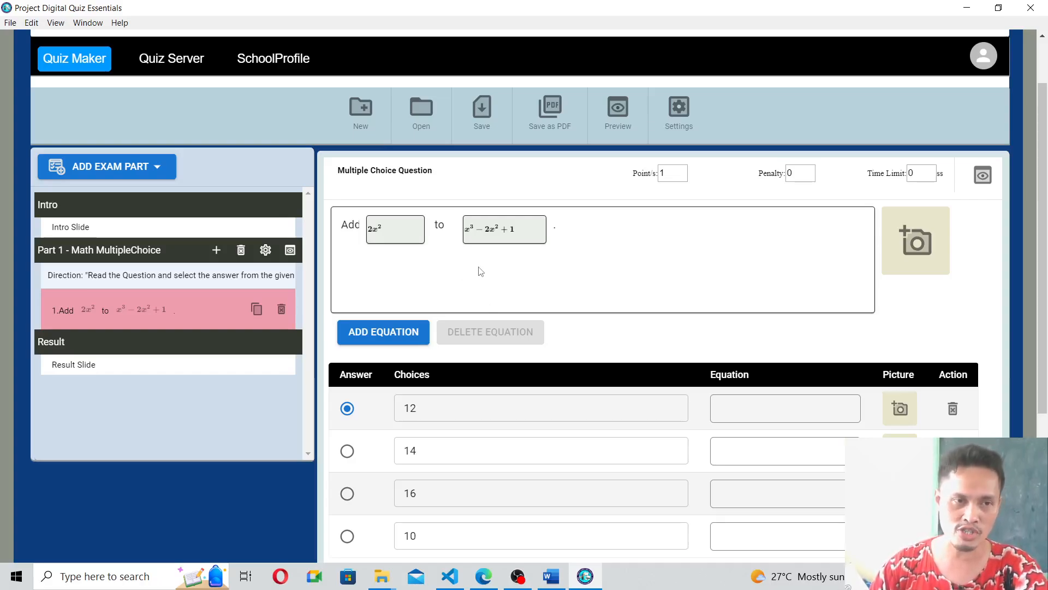
left_click(159, 168)
scroll(160, 367, "down", 1)
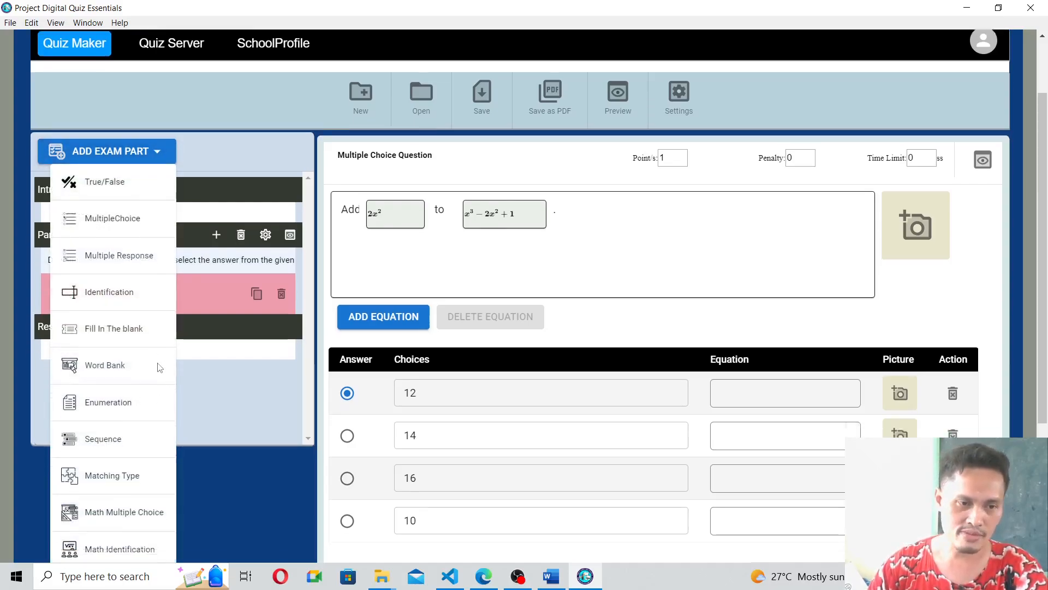
scroll(159, 367, "down", 2)
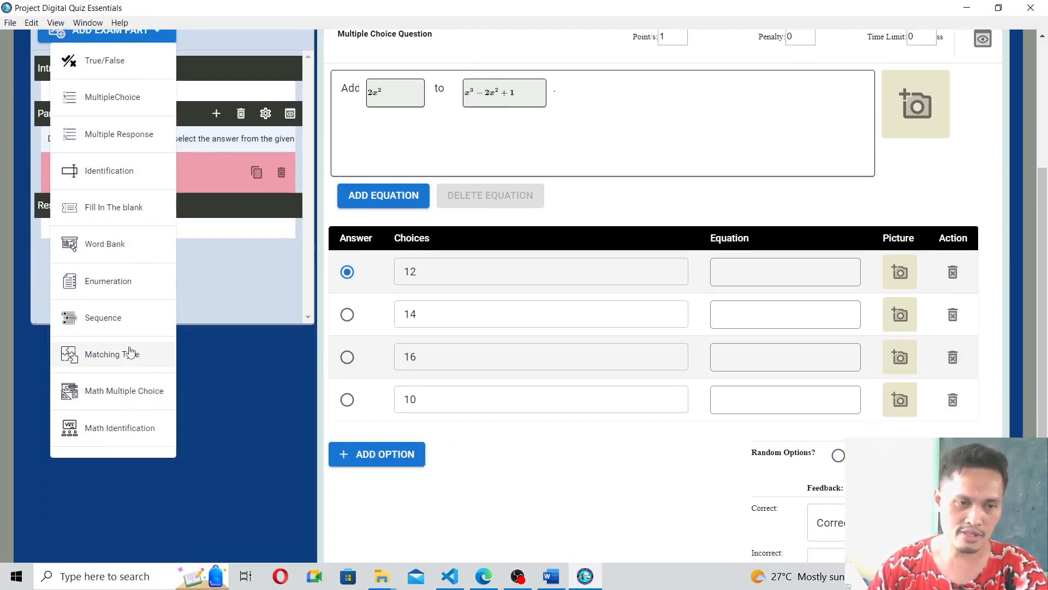
left_click(117, 428)
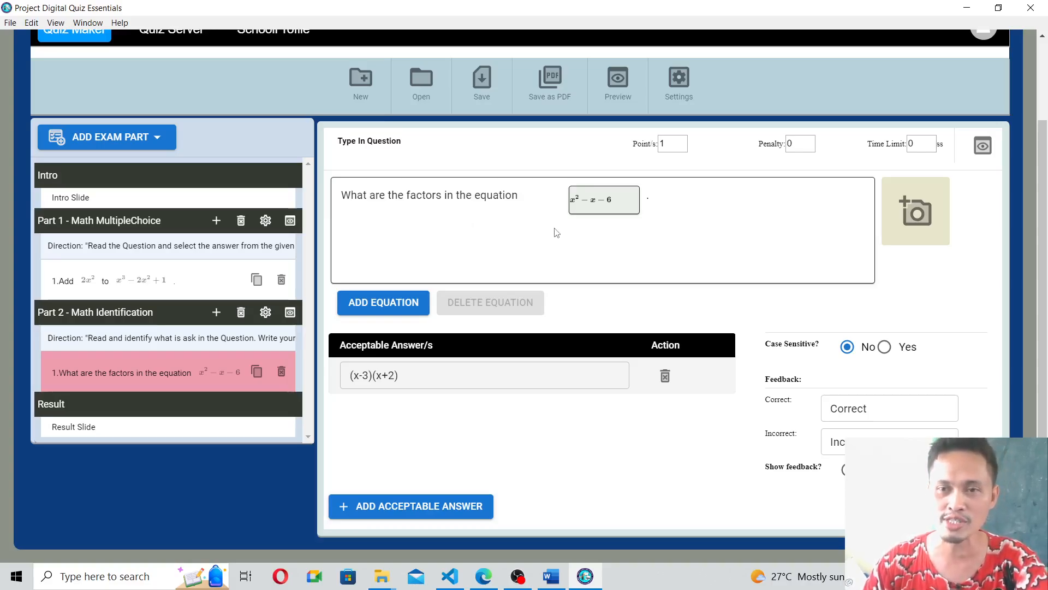
left_click(612, 197)
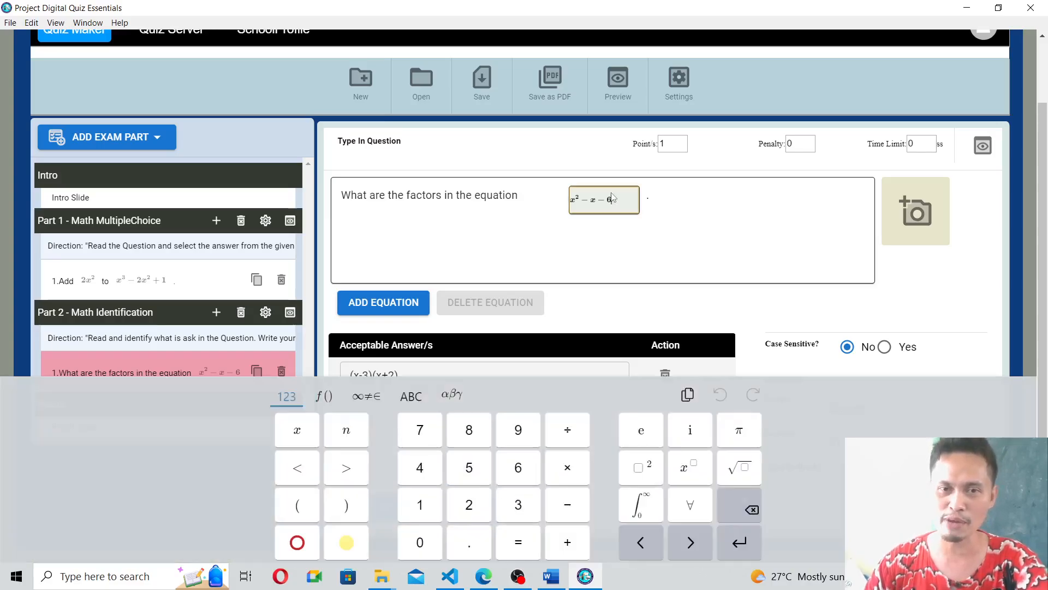
left_click_drag(523, 198, 350, 180)
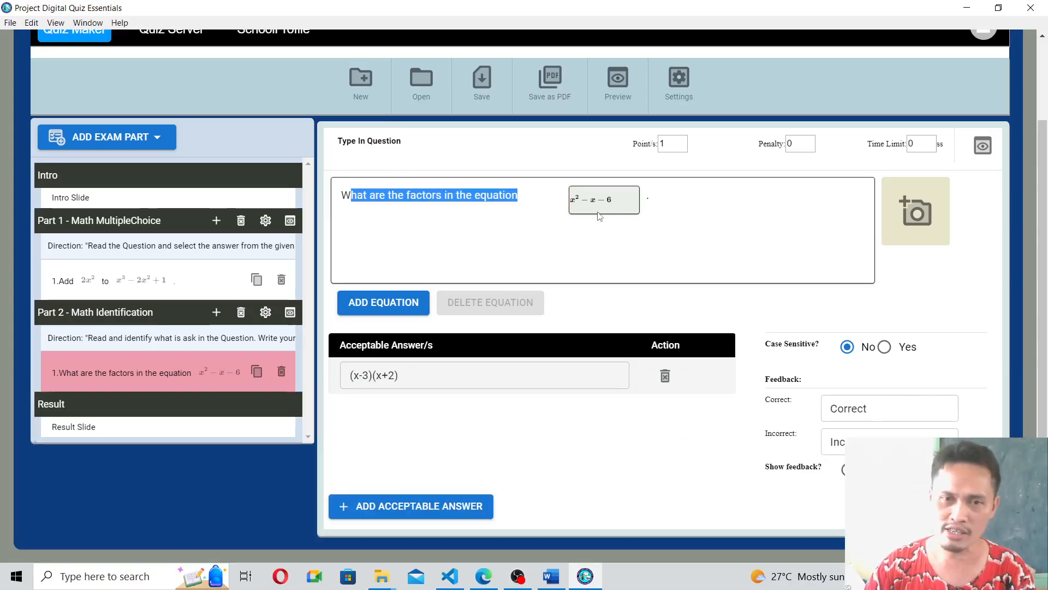
left_click(648, 197)
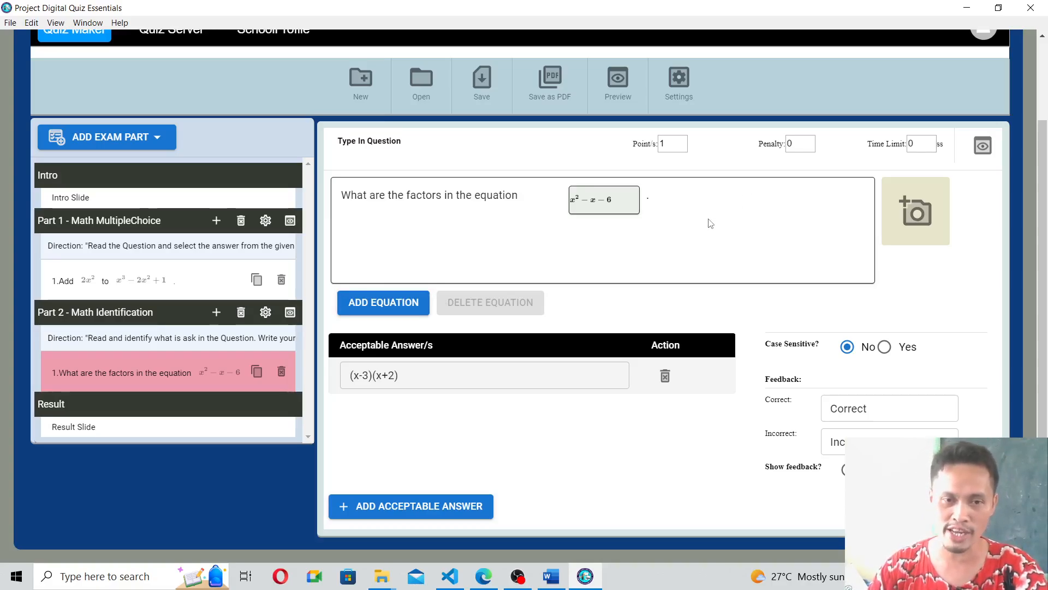
left_click(423, 371)
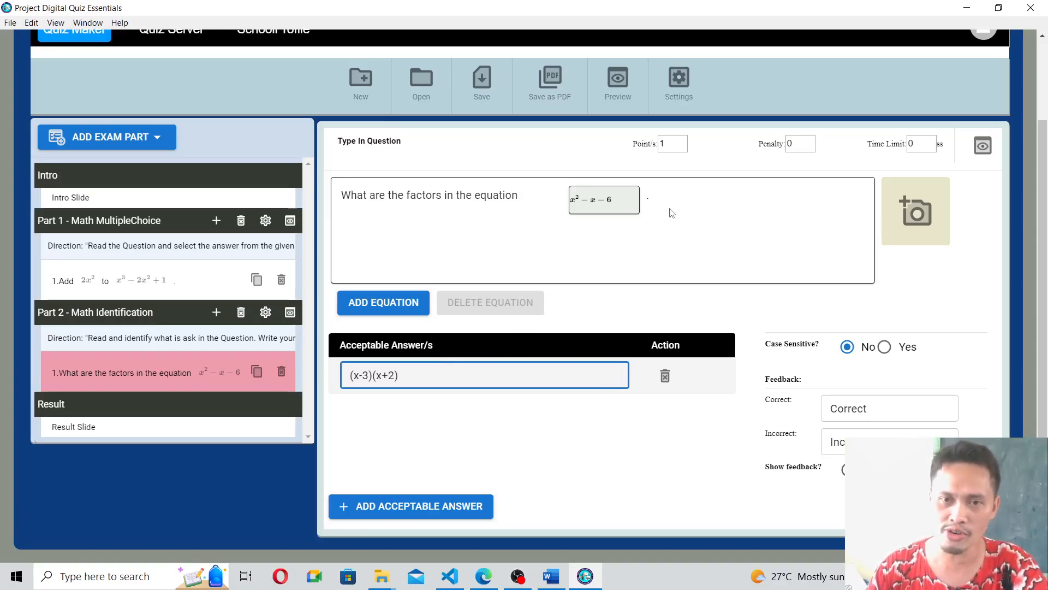
Step: Open the preview of the identification question on factors, reposition its window and begin the answer with "(x+"
left_click(982, 144)
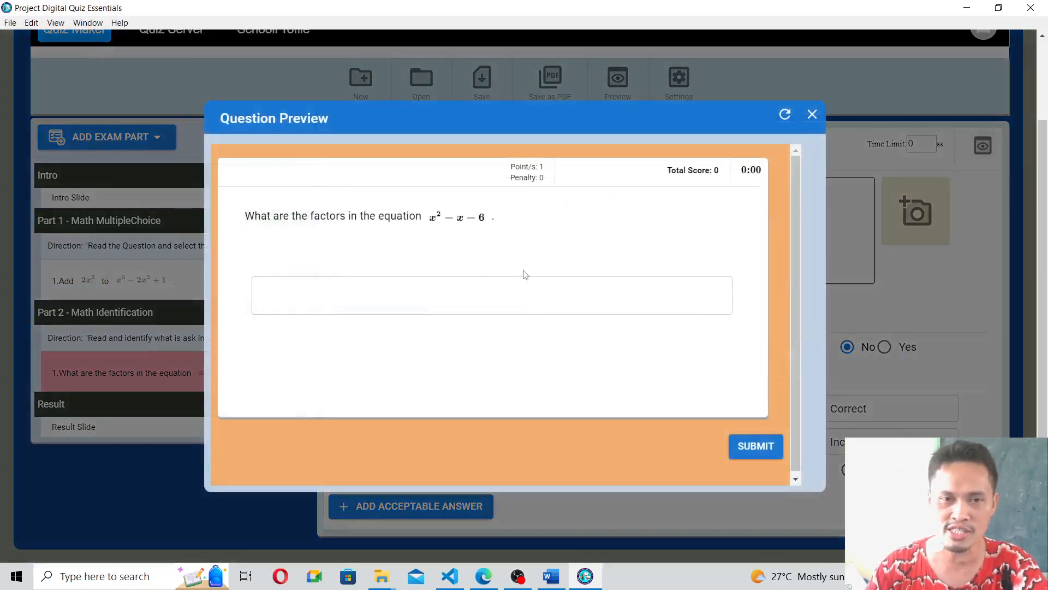
left_click_drag(335, 119, 280, 83)
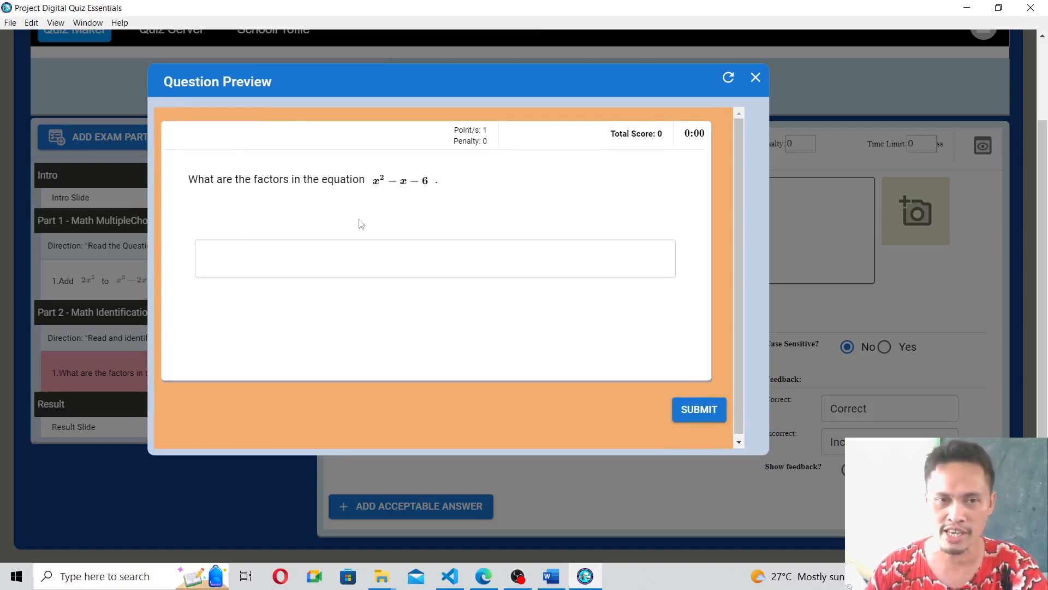
left_click(265, 263)
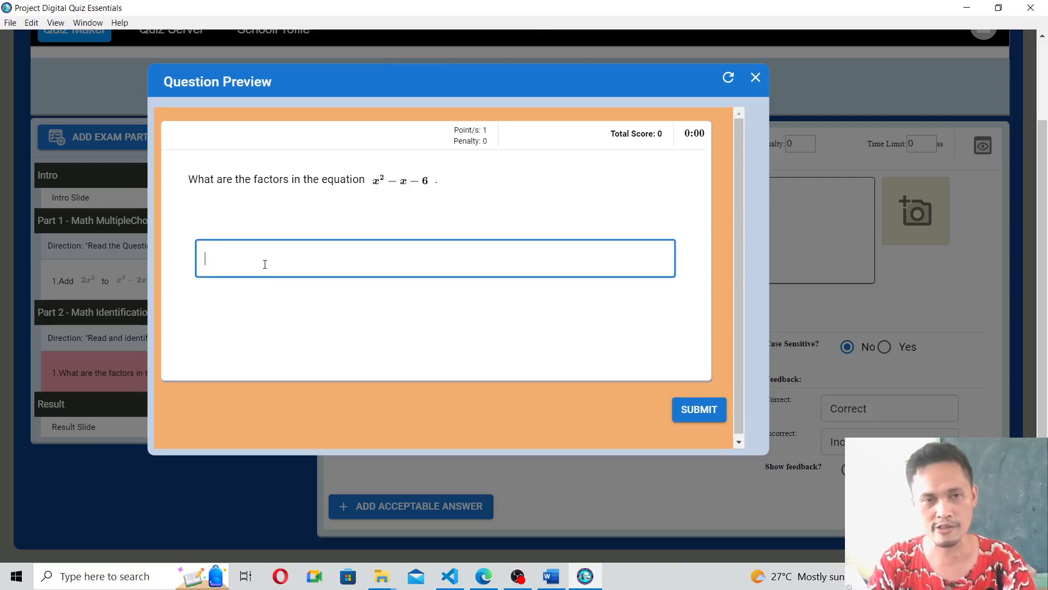
type("(")
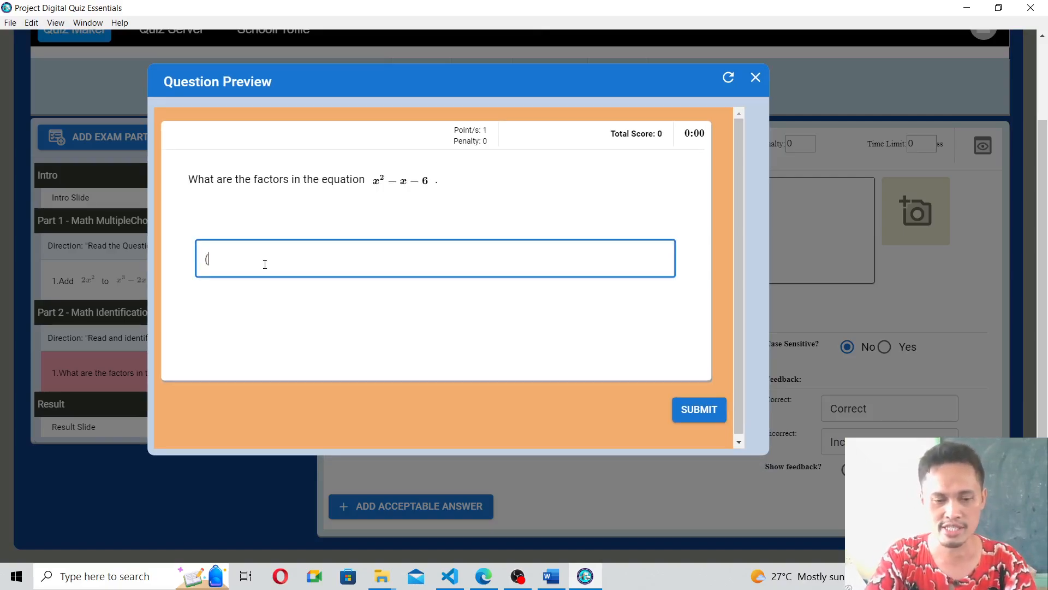
type("x+")
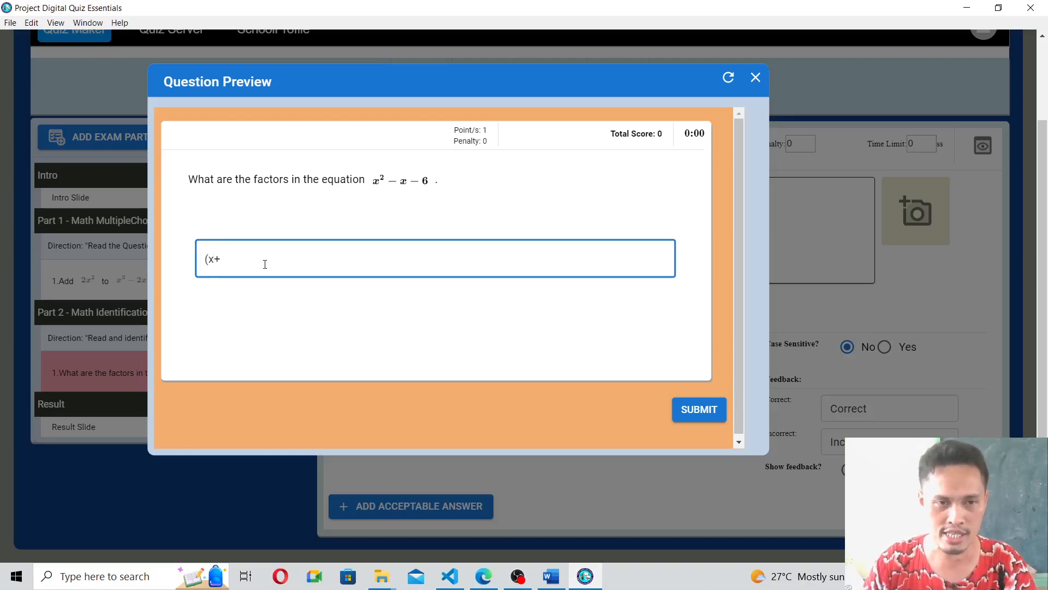
left_click_drag(659, 175, 353, 110)
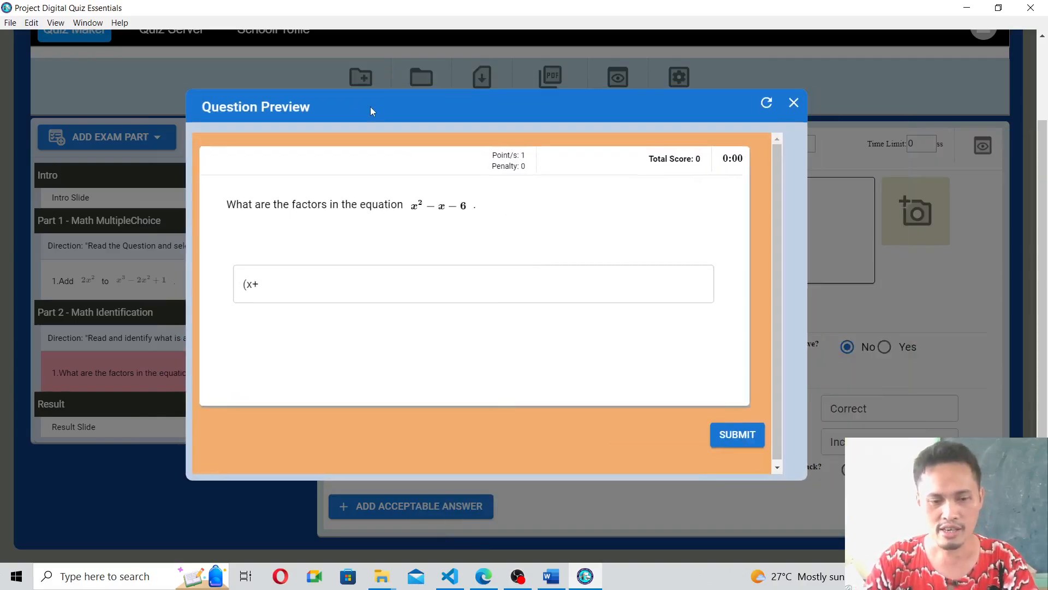
Step: Correct the answer in the question preview to "(x-3)(x+2)"
left_click(301, 284)
key("BackSpace")
type("+")
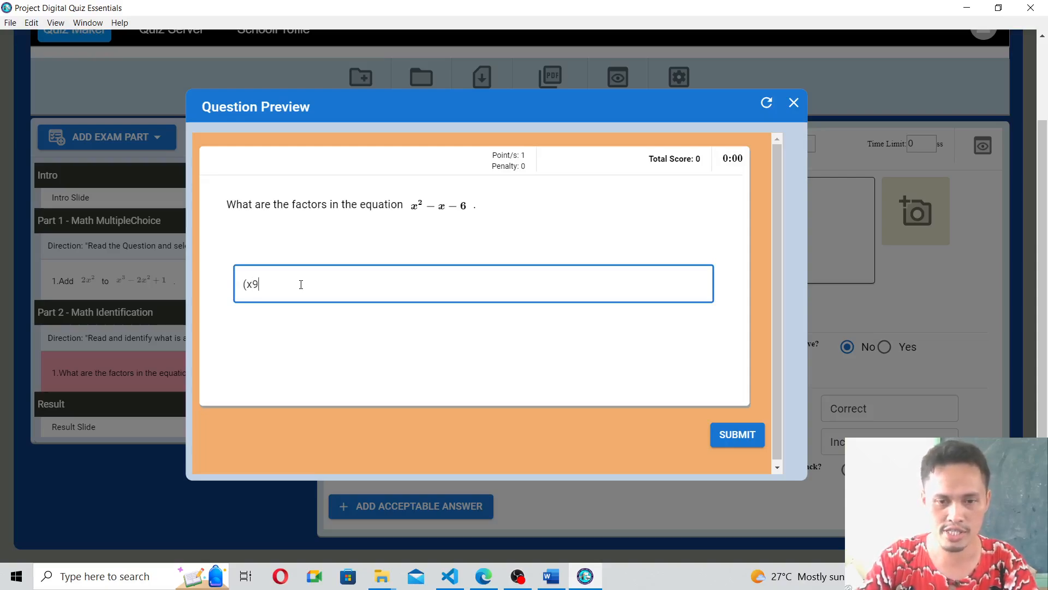
key("BackSpace")
key("BackSpace")
type("-3")
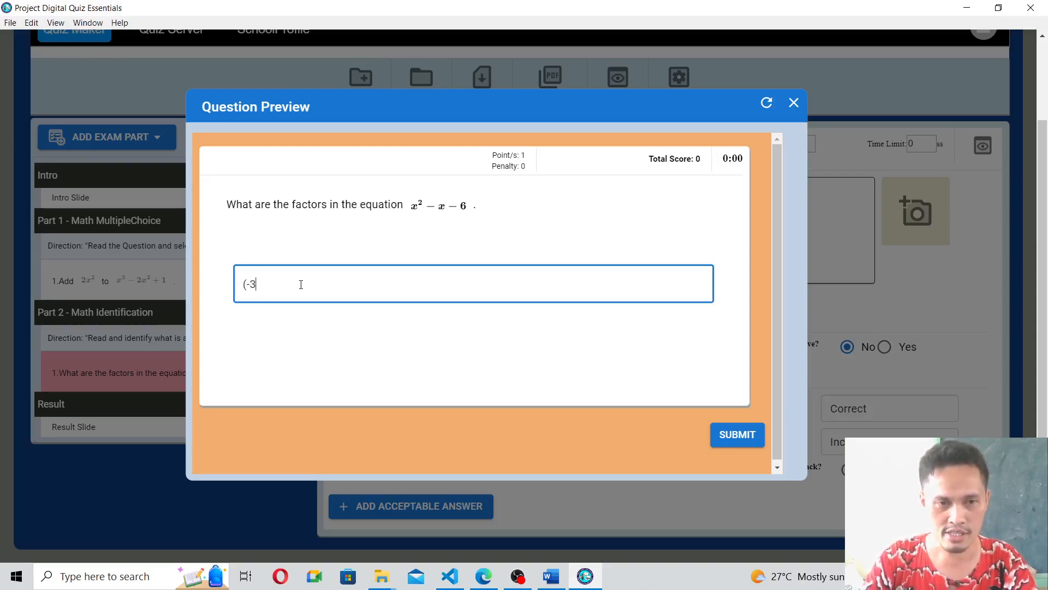
key("BackSpace")
key("BackSpace")
type("x")
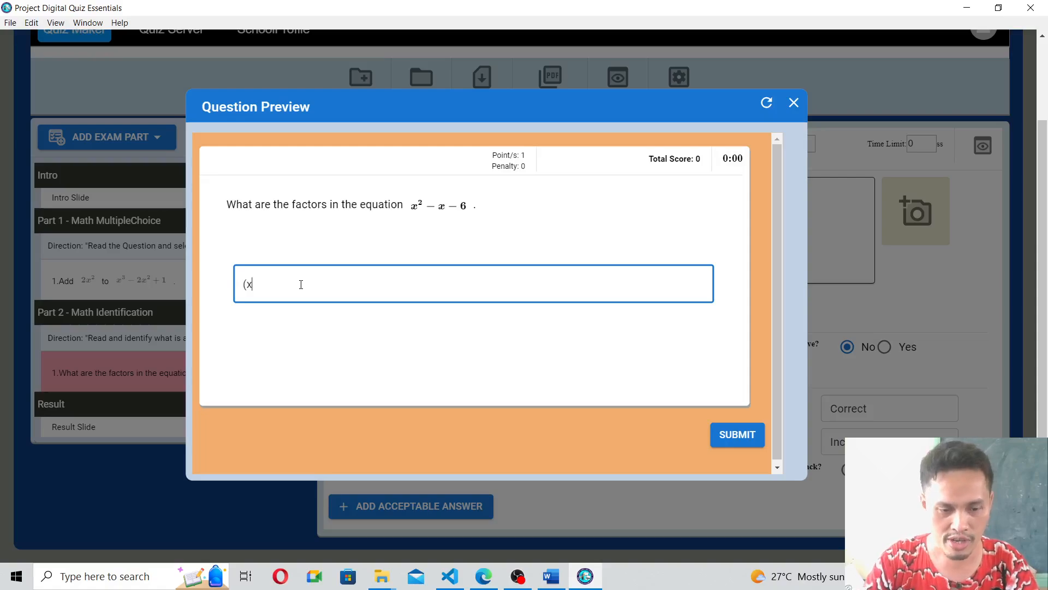
type("-3")
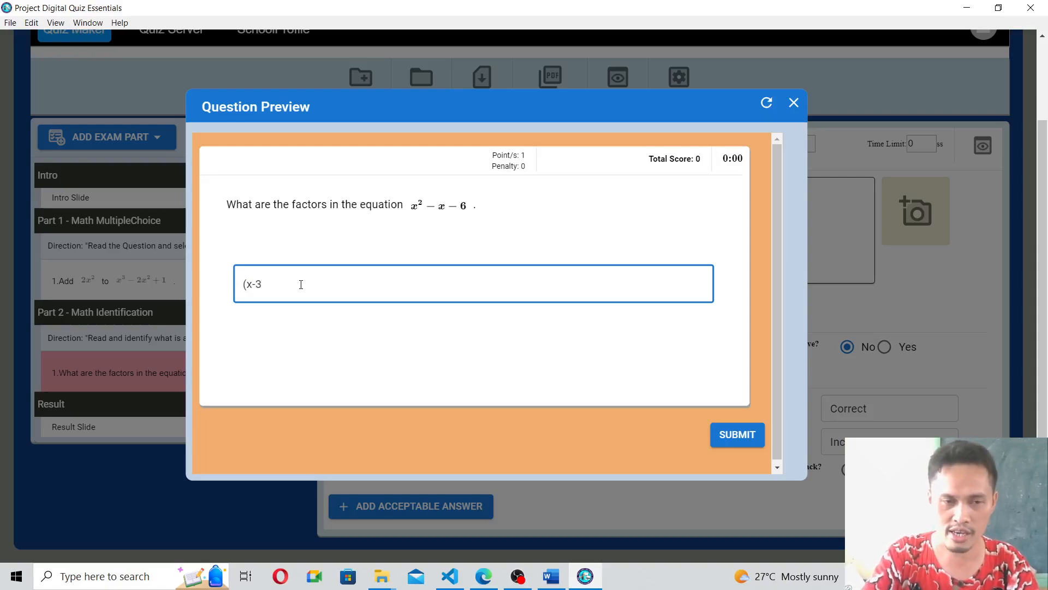
type(")(")
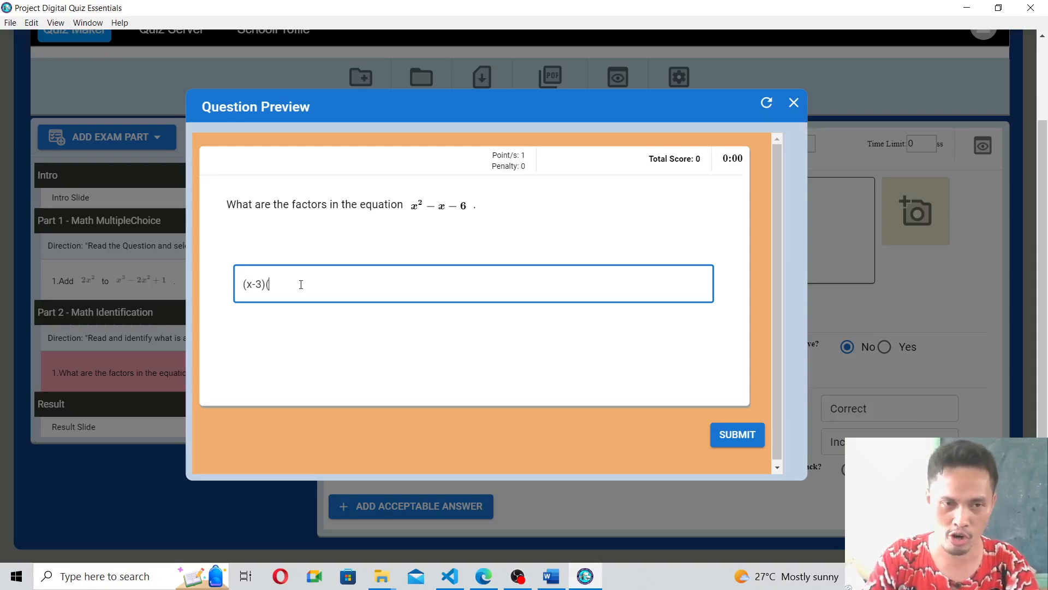
type("x+2")
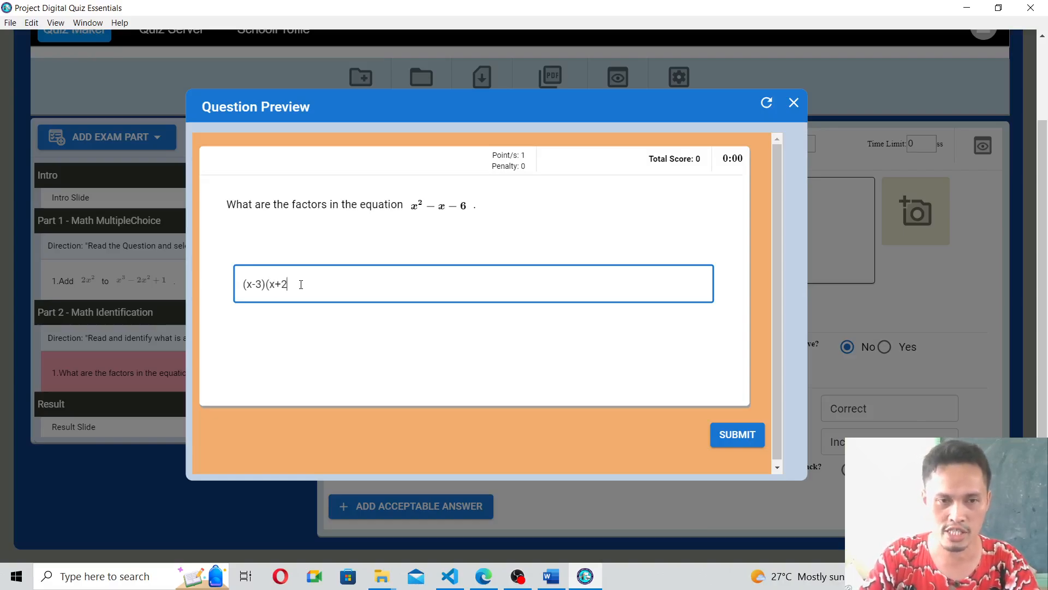
type(")")
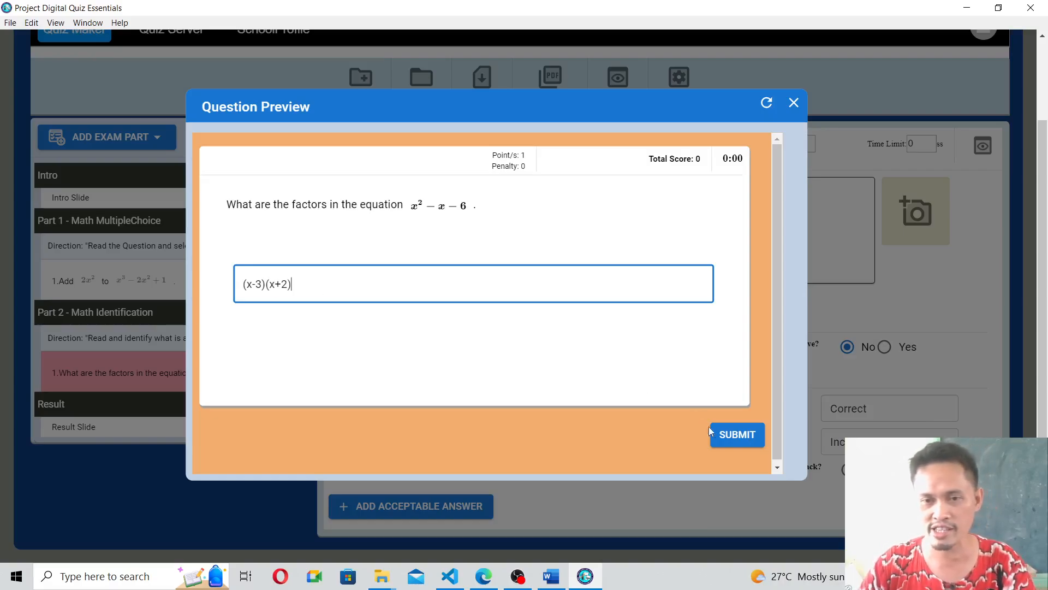
Step: Submit the previewed factoring answer, dismiss the feedback and close the preview
left_click(731, 435)
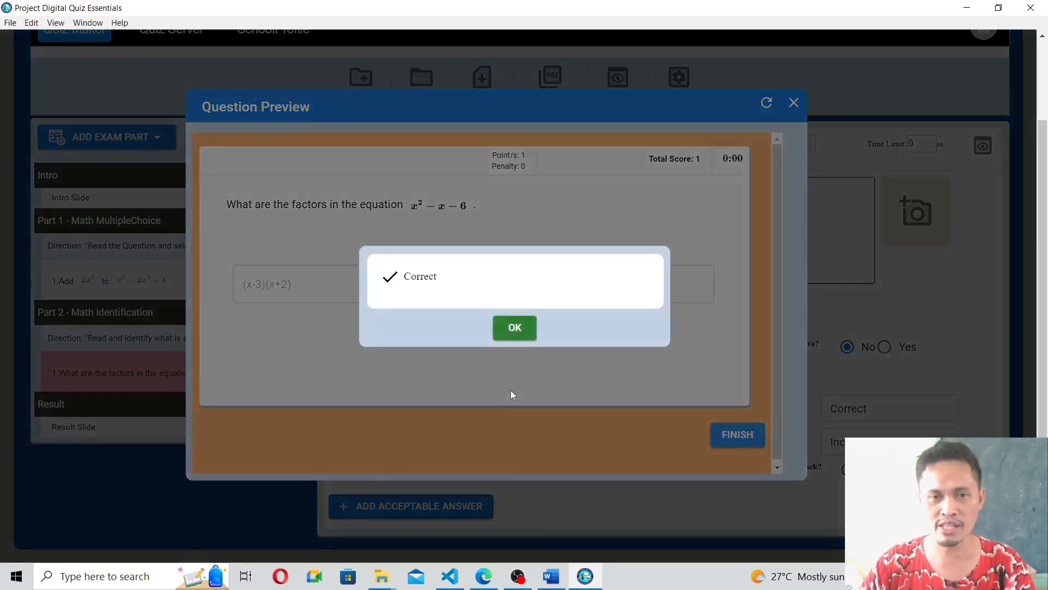
left_click(519, 334)
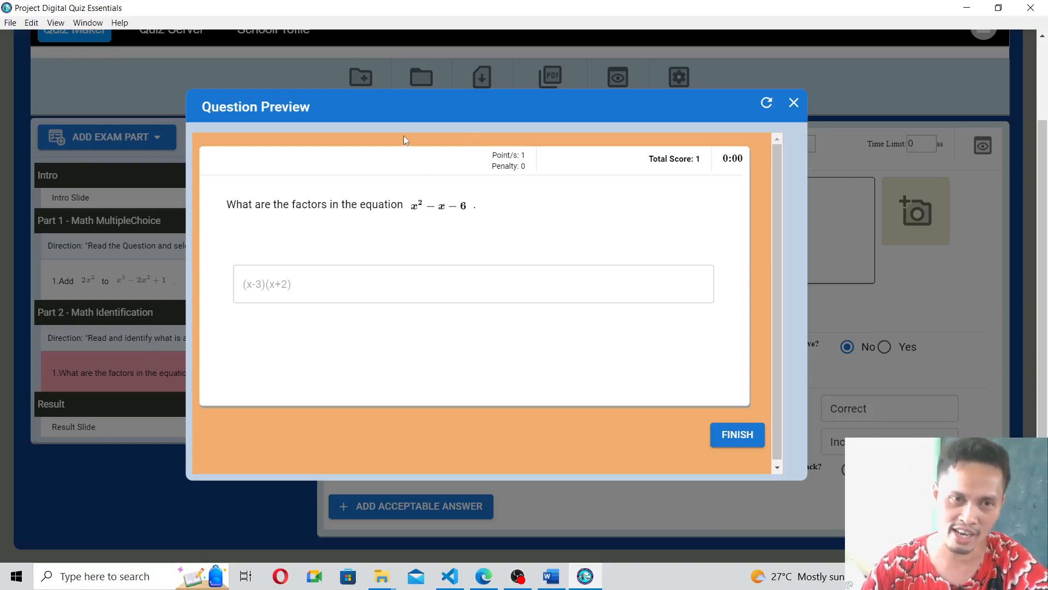
mouse_move(405, 117)
left_mouse_down()
mouse_move(587, 113)
mouse_move(624, 96)
mouse_move(498, 111)
mouse_move(417, 101)
left_mouse_up()
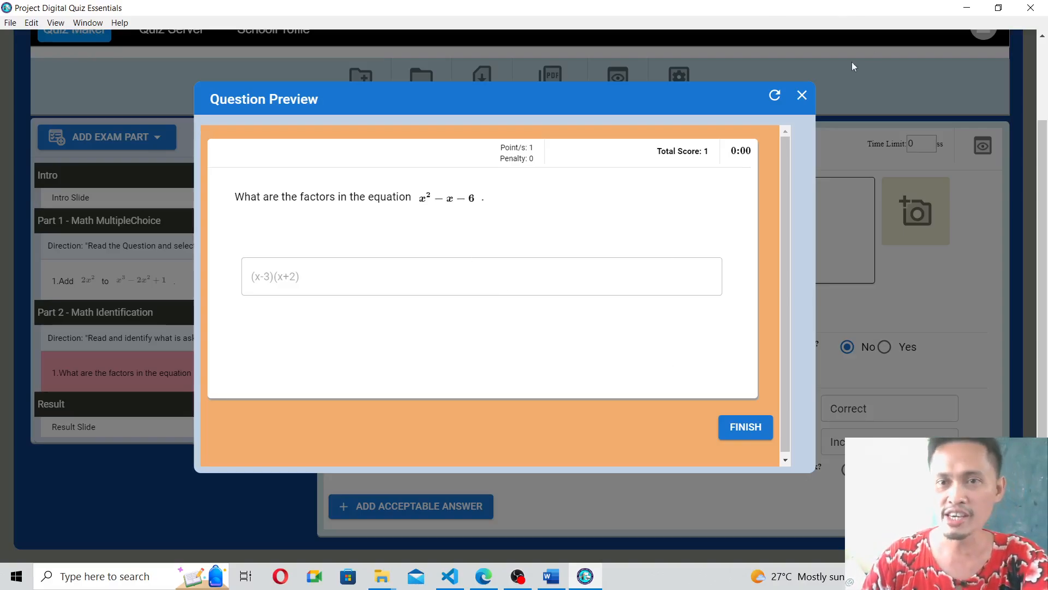
left_click(801, 96)
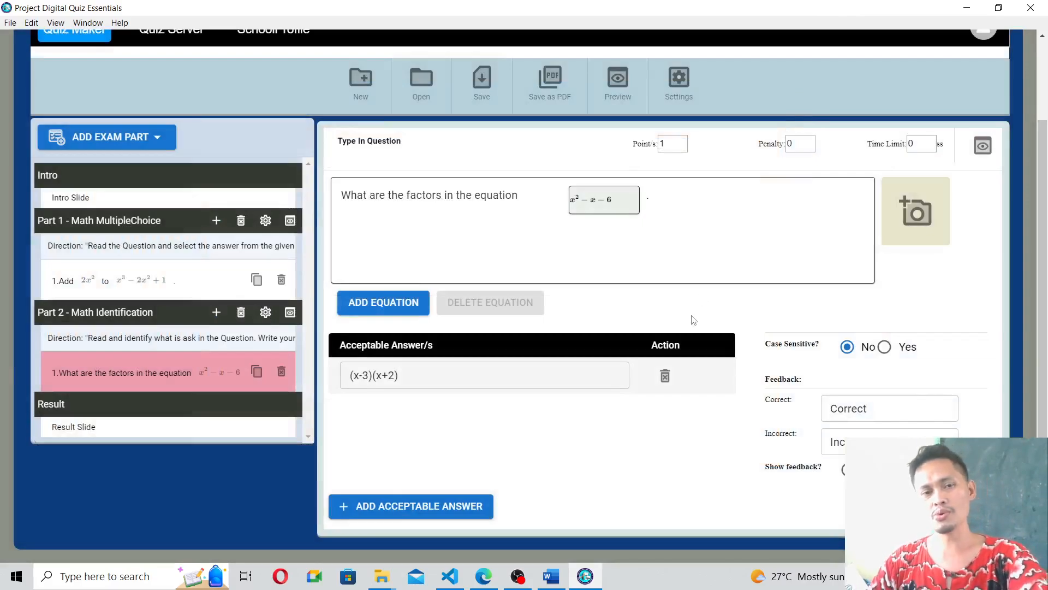
Step: Add a second question to both the Math Identification part and the Math MultipleChoice part
left_click(216, 312)
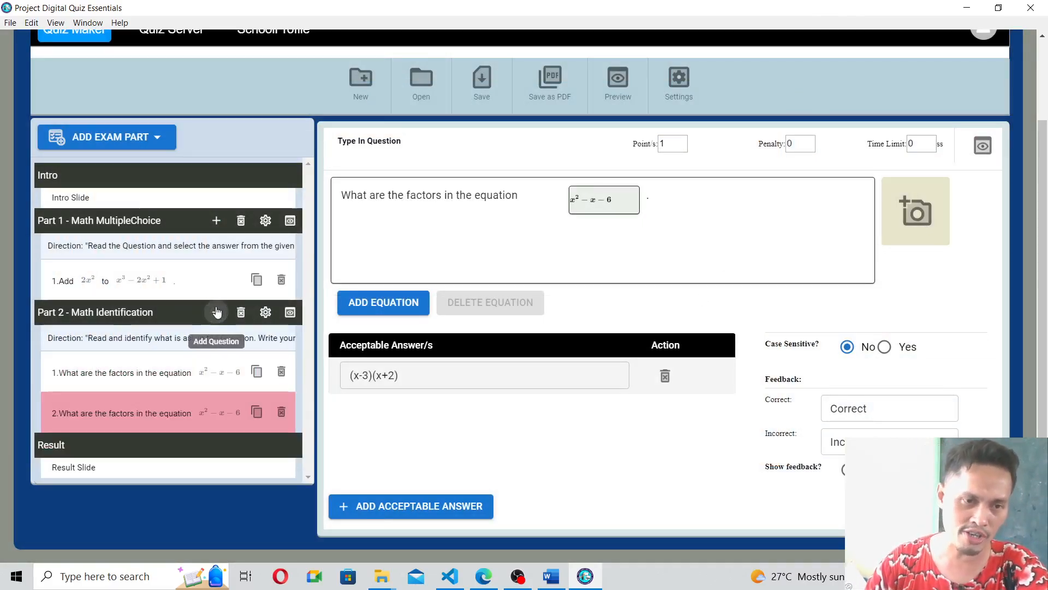
left_click(217, 221)
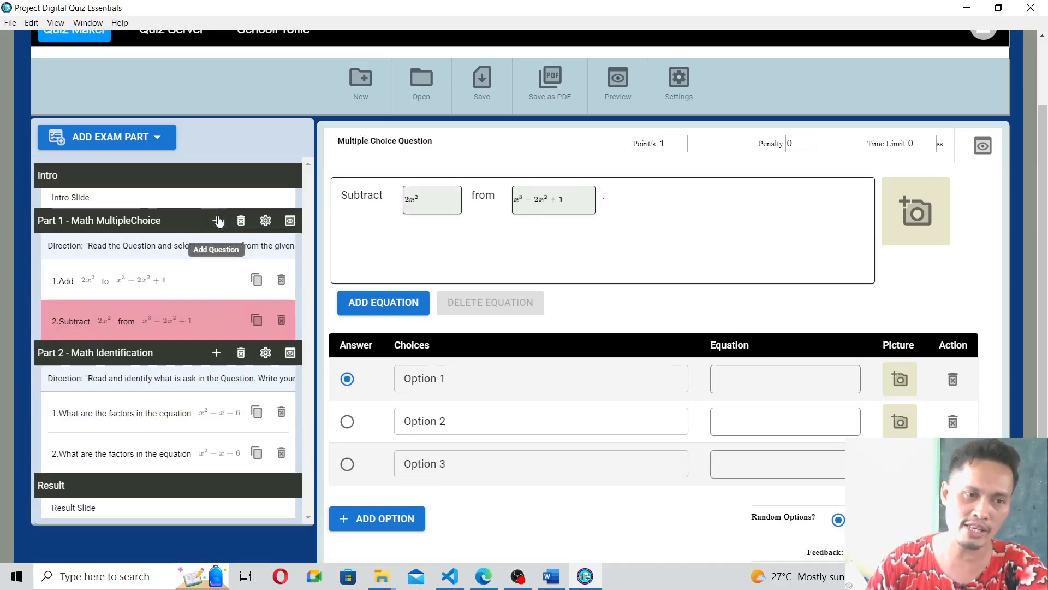
Step: Add a third question to the Math Identification part
left_click(217, 353)
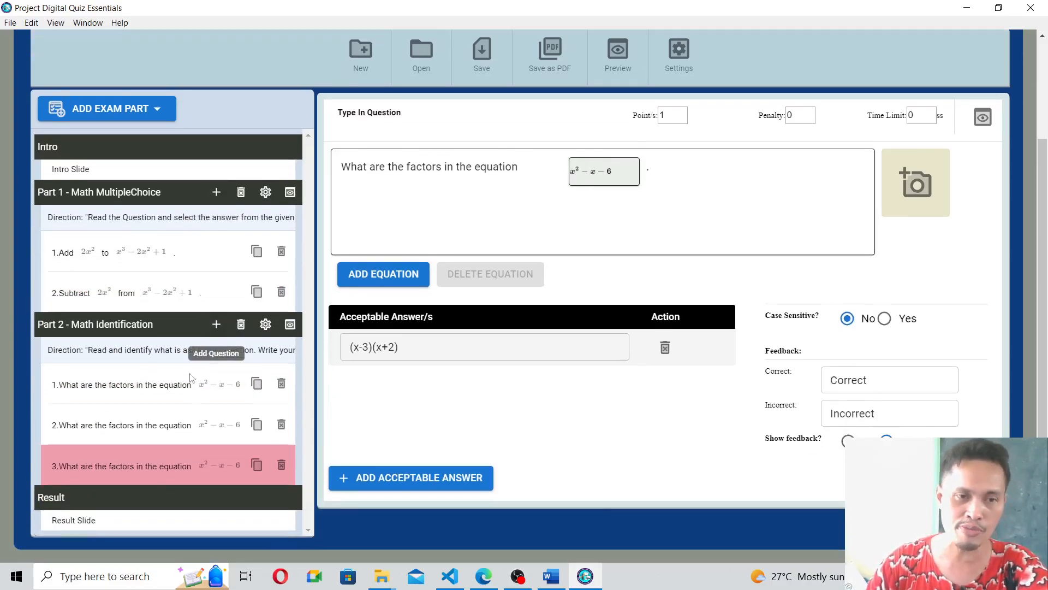
scroll(164, 424, "up", 3)
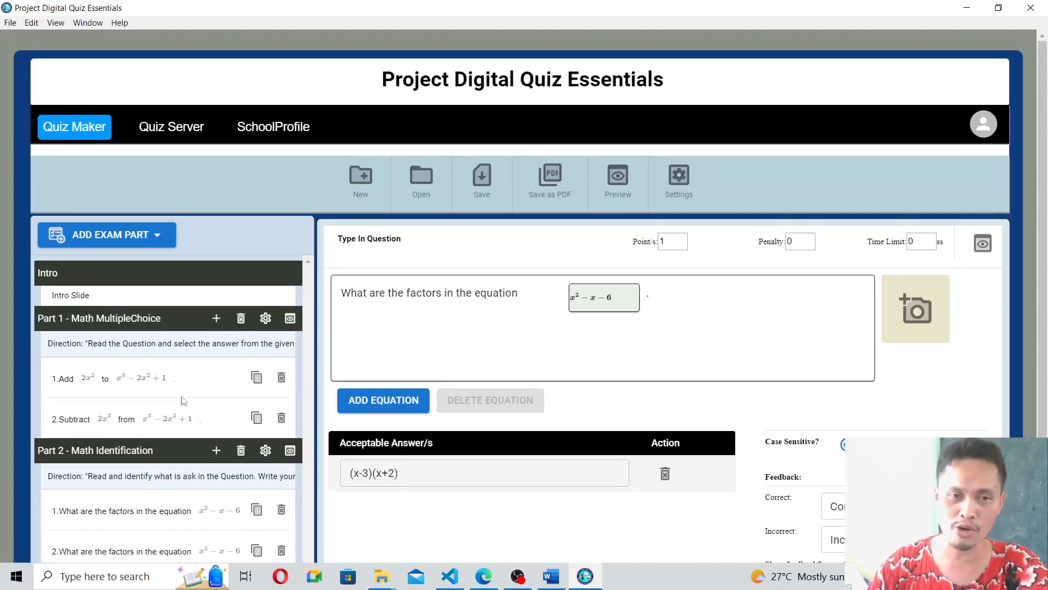
scroll(186, 400, "down", 3)
scroll(272, 384, "up", 3)
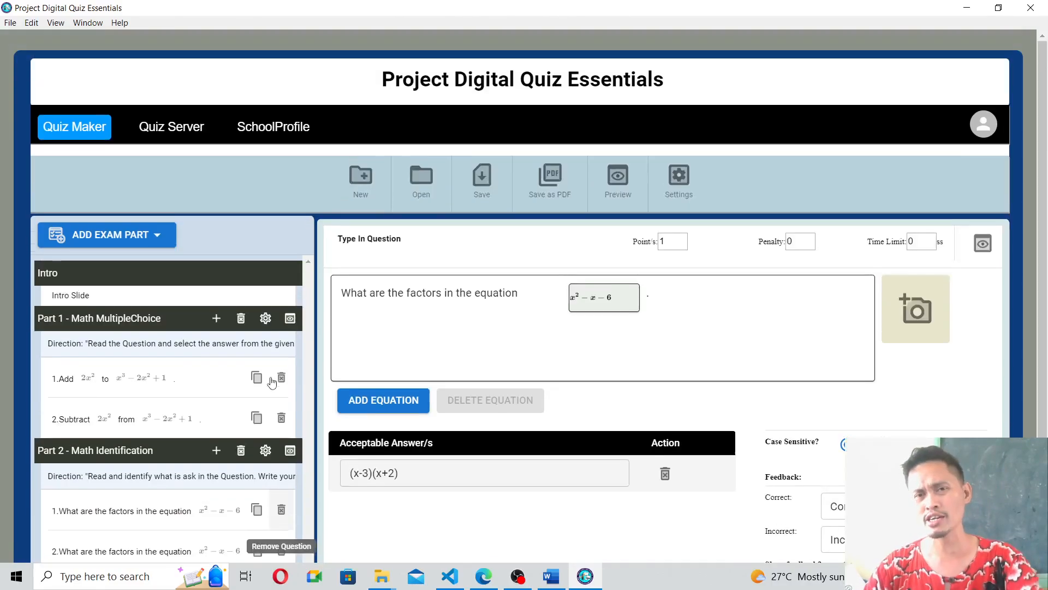
scroll(270, 384, "down", 3)
scroll(269, 385, "up", 3)
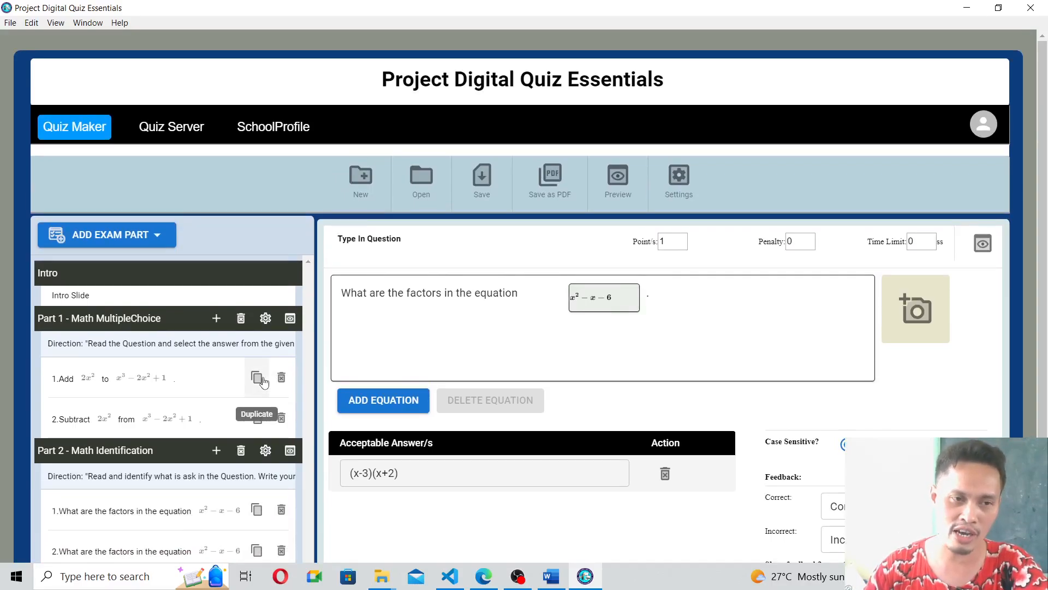
left_click(158, 235)
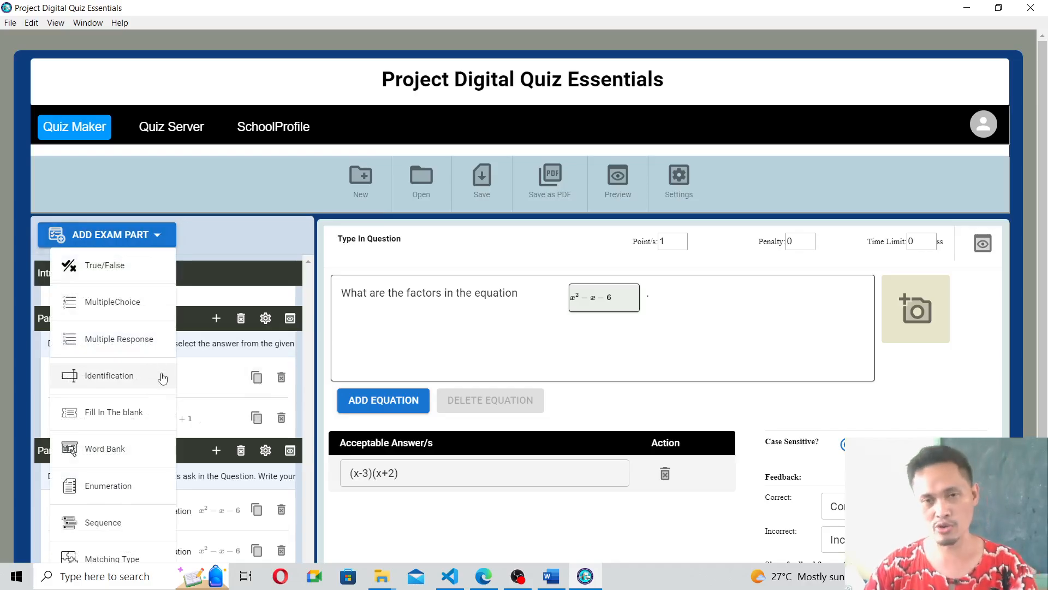
left_click(159, 235)
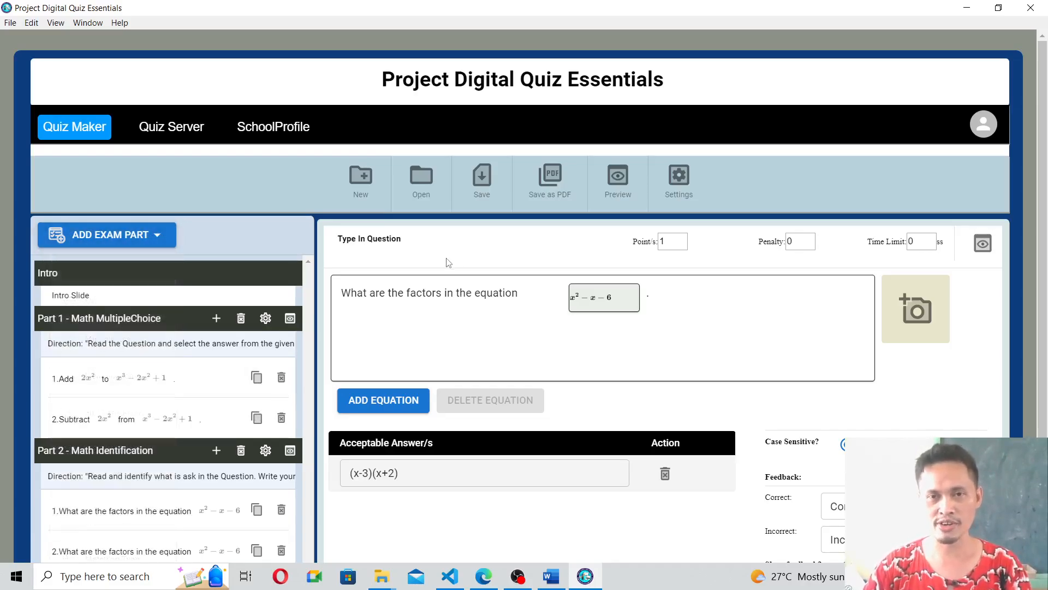